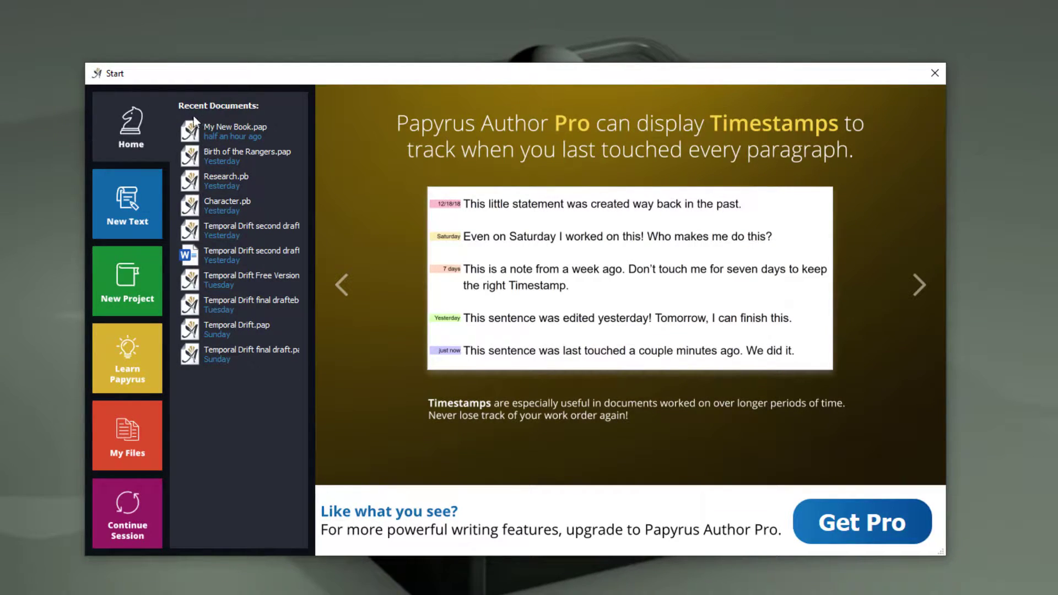
Browse the New Project, Learn Papyrus and My Files sections, then choose the Manuscript Writing-Friendly (A4) template.
left_click(117, 224)
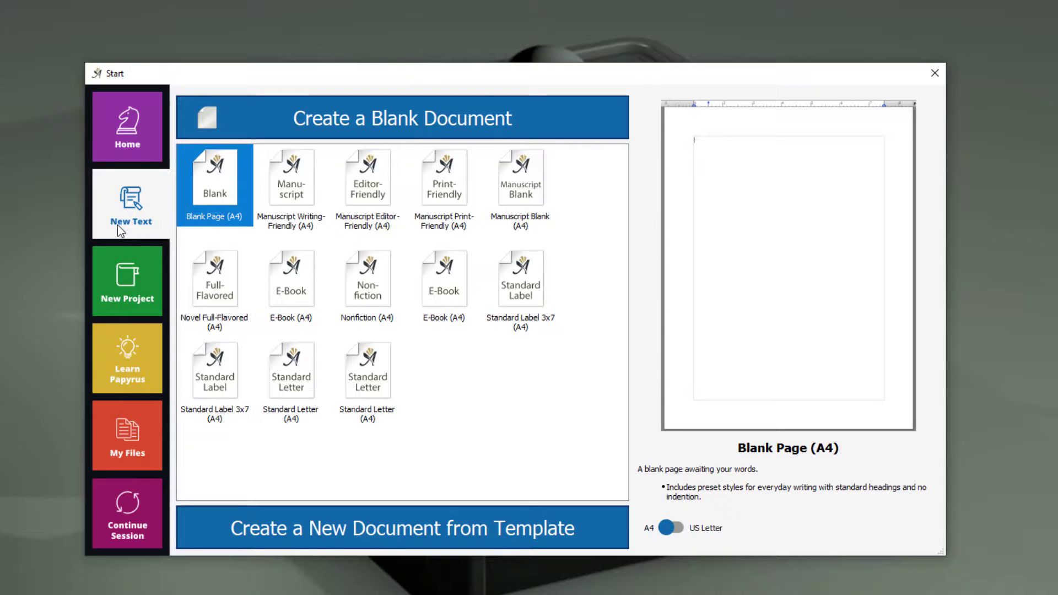
left_click(133, 274)
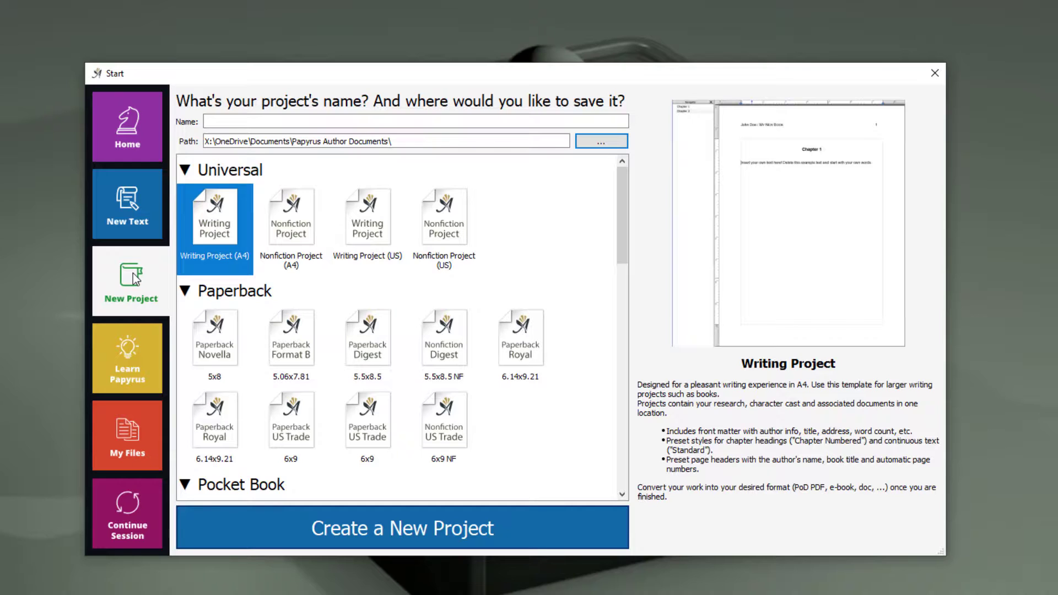
left_click(132, 368)
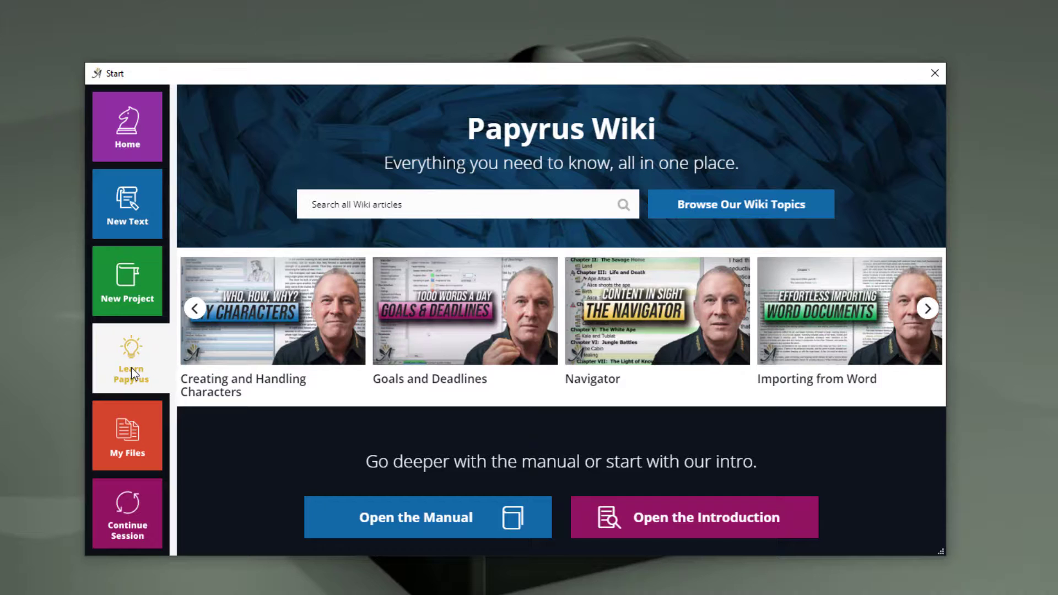
left_click(135, 448)
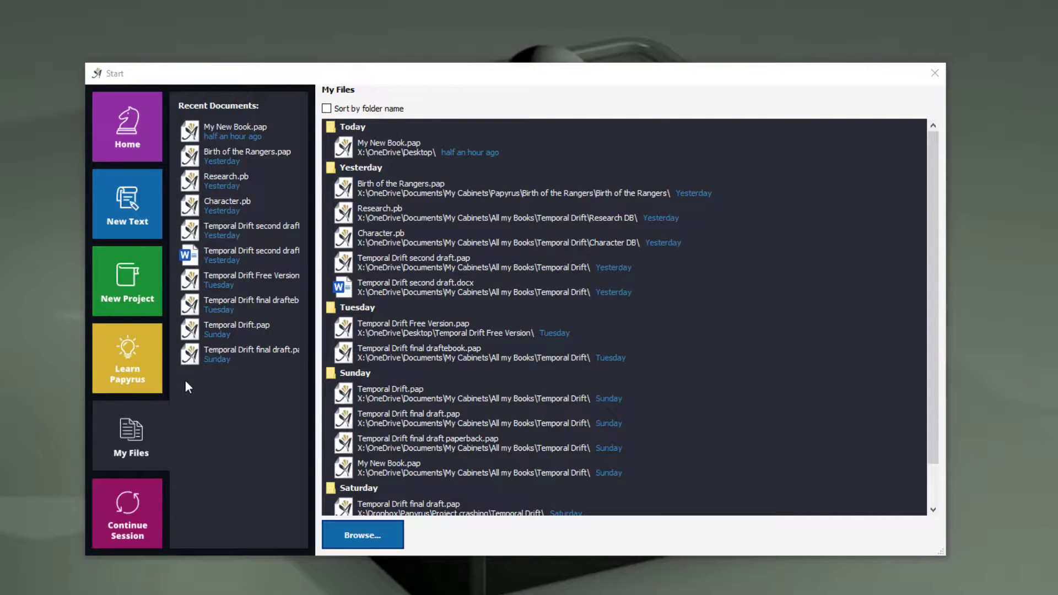
left_click(134, 216)
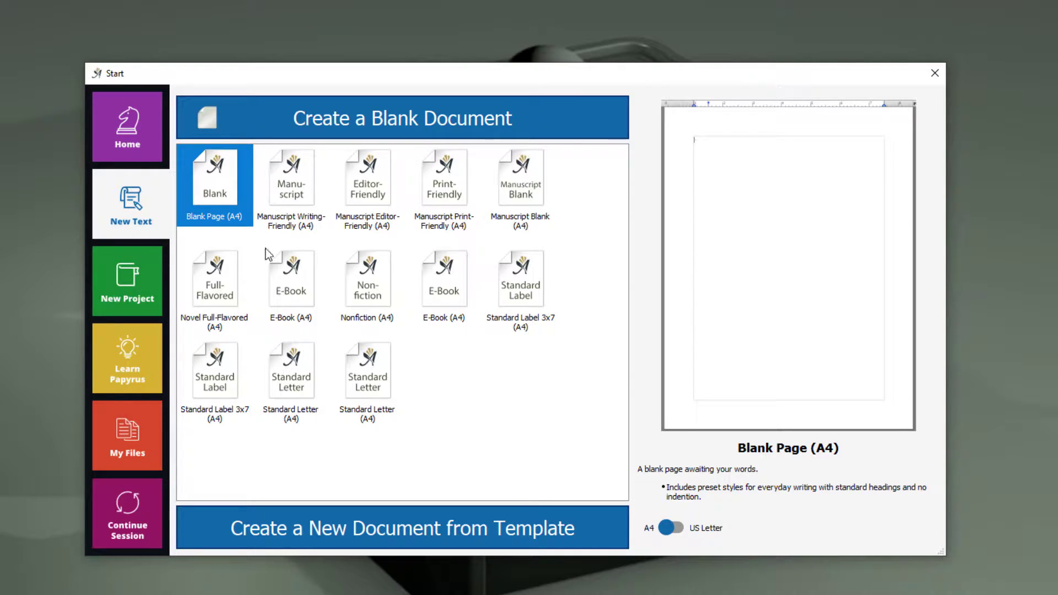
left_click(290, 203)
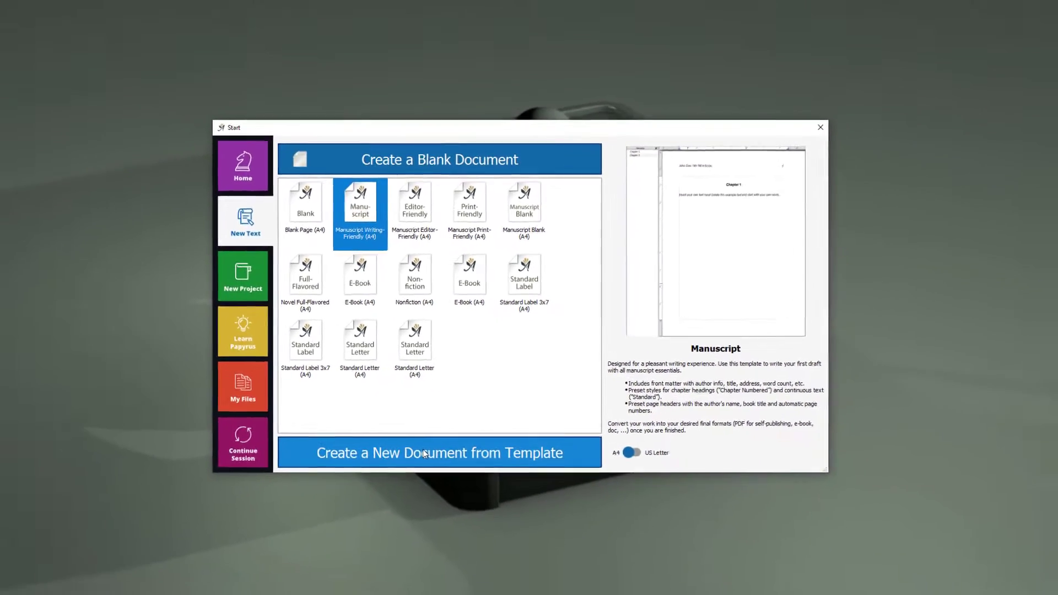
Create the document from the template, maximize its window and hide the Navigator.
left_click(422, 448)
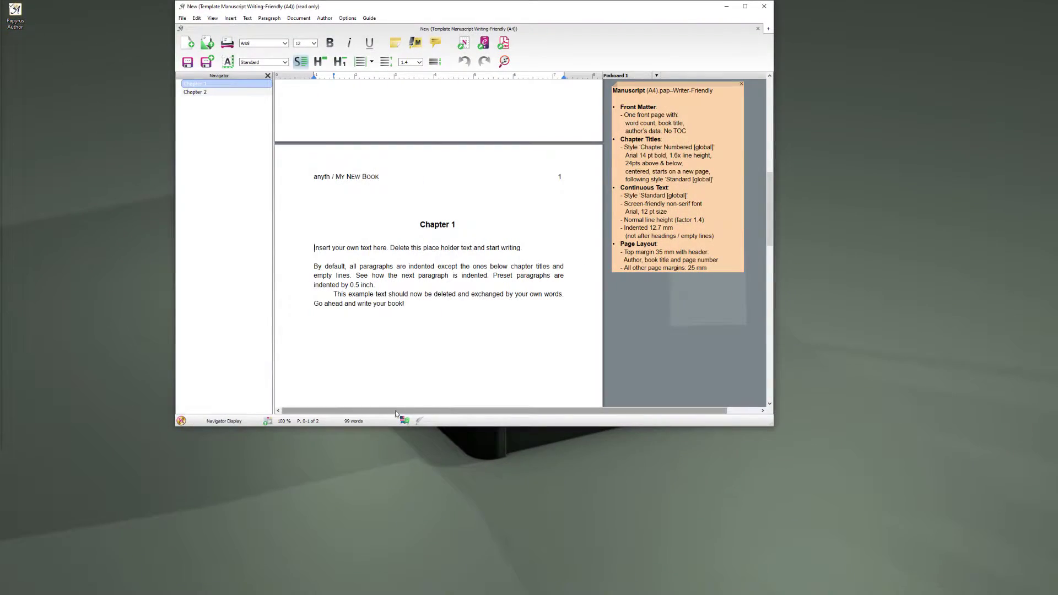
left_click(744, 6)
left_click(94, 75)
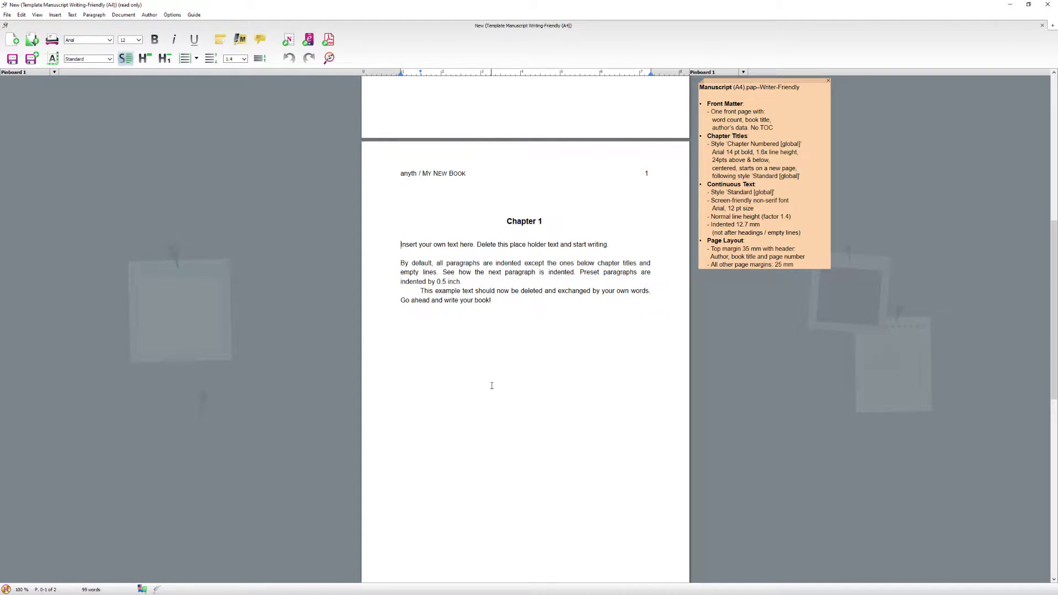
scroll(499, 384, "down", 3)
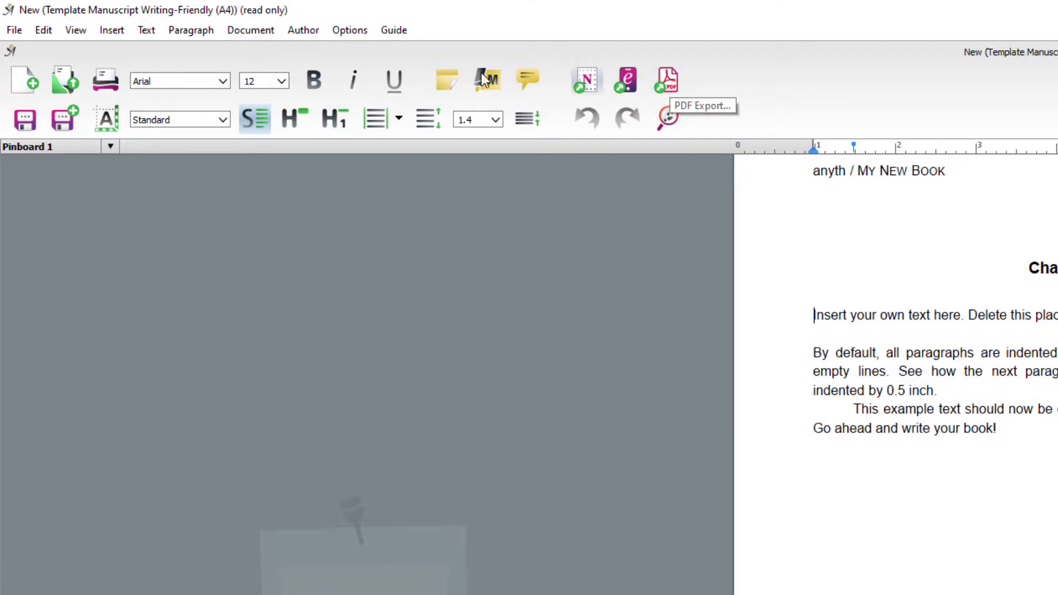
Look through the menus in the menu bar.
left_click(36, 29)
mouse_move(88, 31)
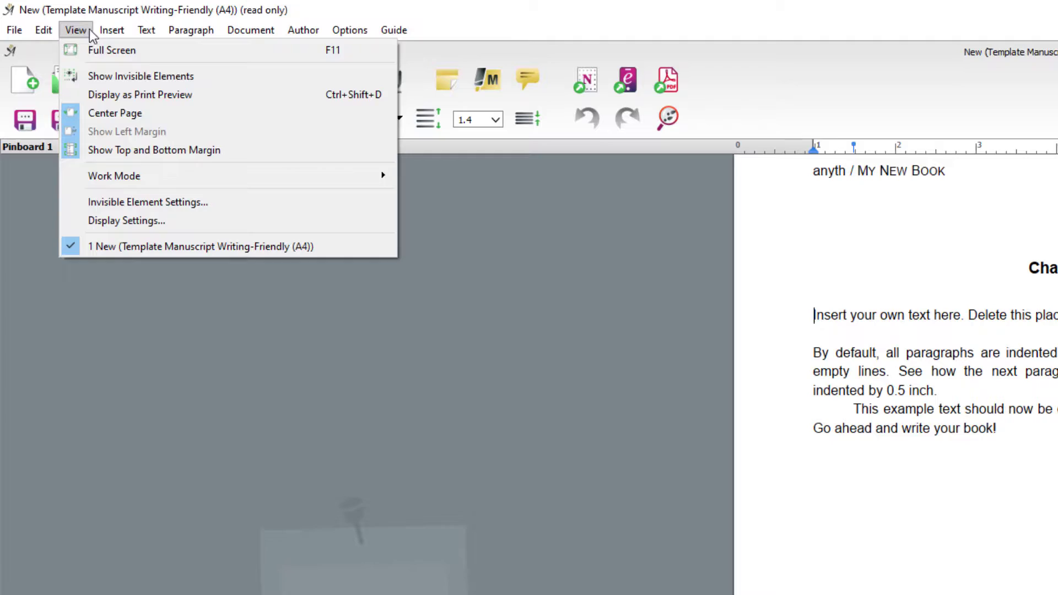
mouse_move(148, 34)
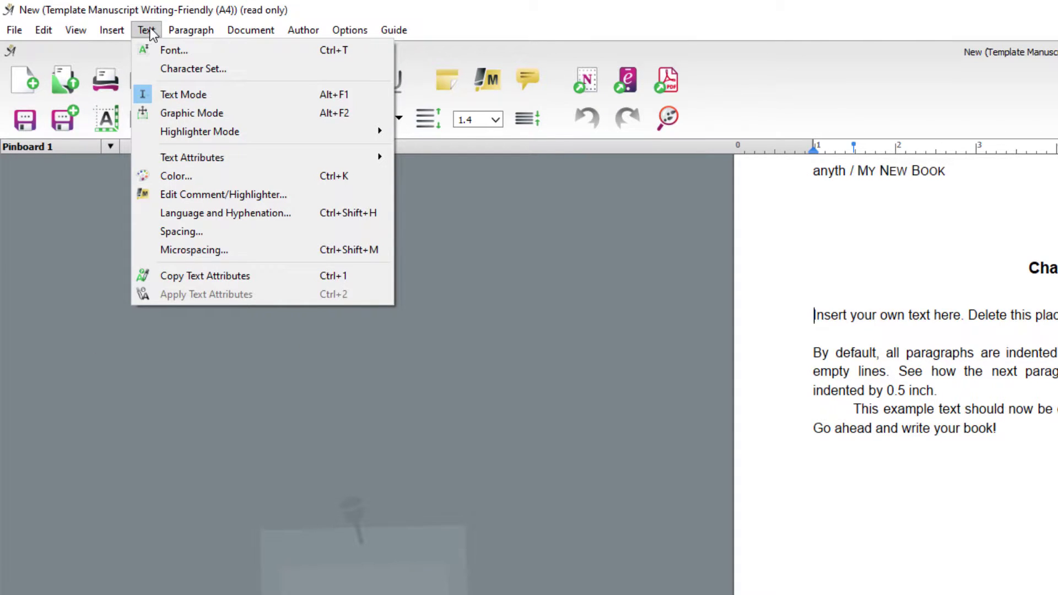
mouse_move(303, 32)
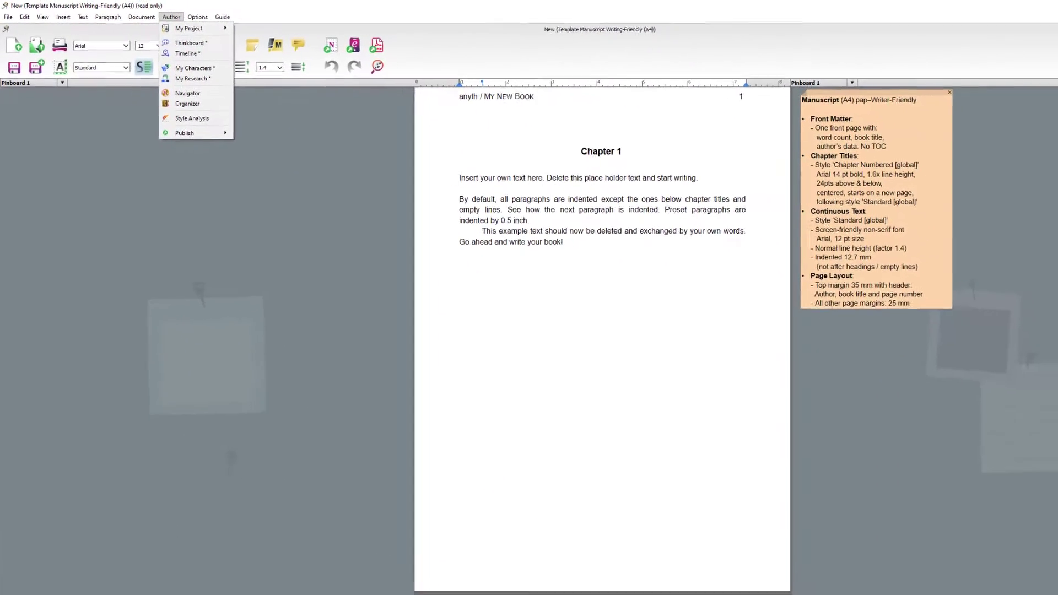
Show and widen the Navigator chapter list, then jump to Chapter 2.
left_click(165, 82)
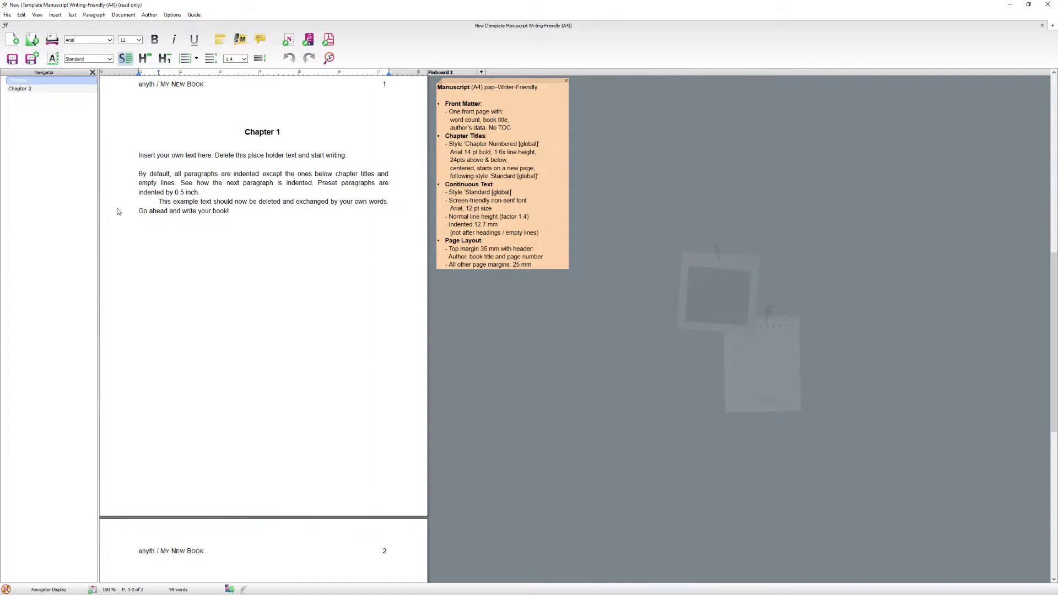
left_click_drag(98, 209, 259, 209)
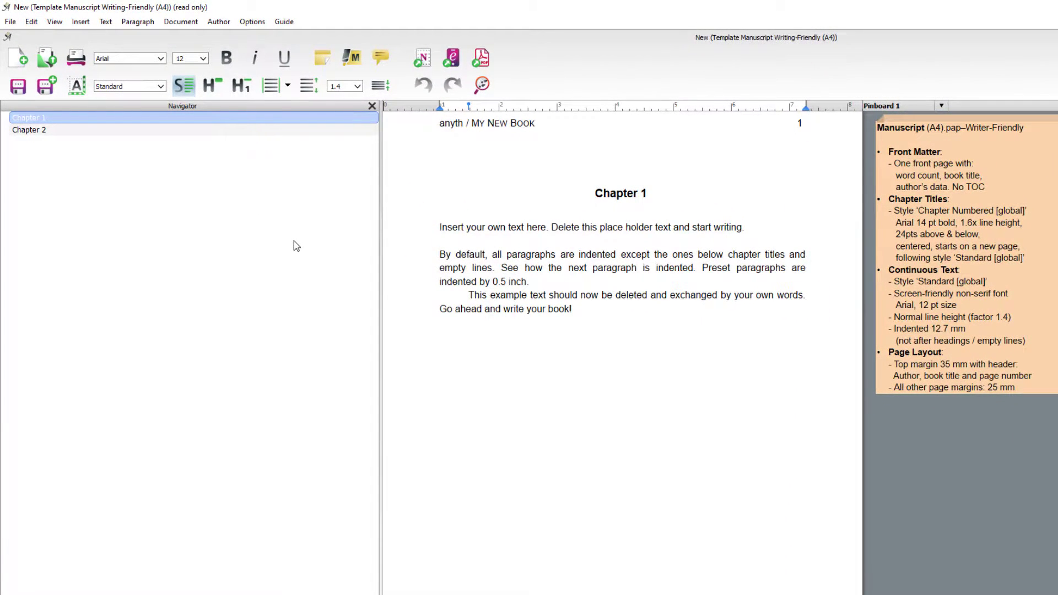
left_click(199, 134)
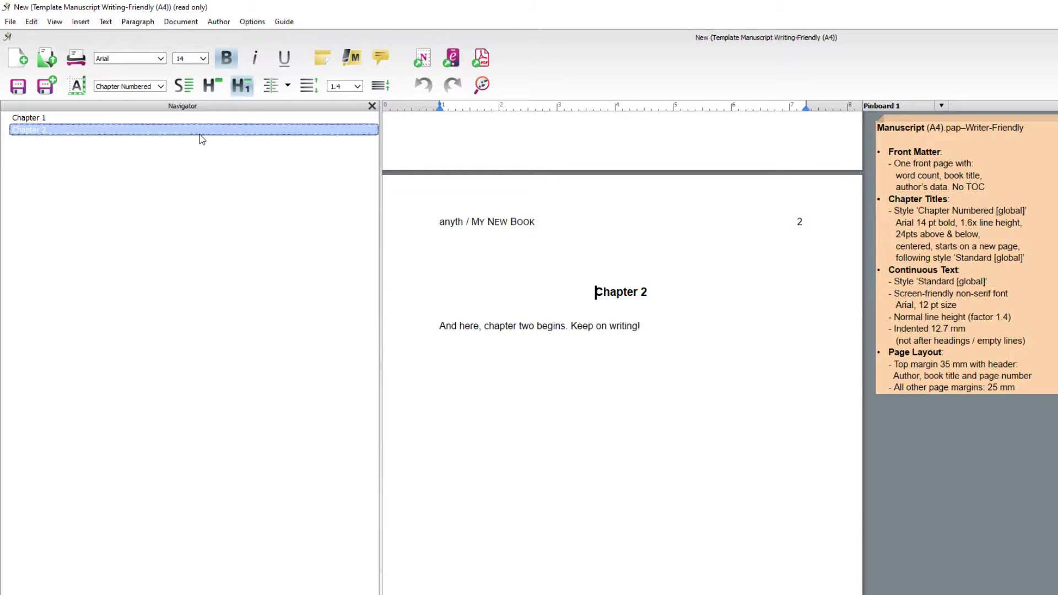
Insert a page break after Chapter 2 and style the new line as a Chapter Numbered heading.
left_click(662, 331)
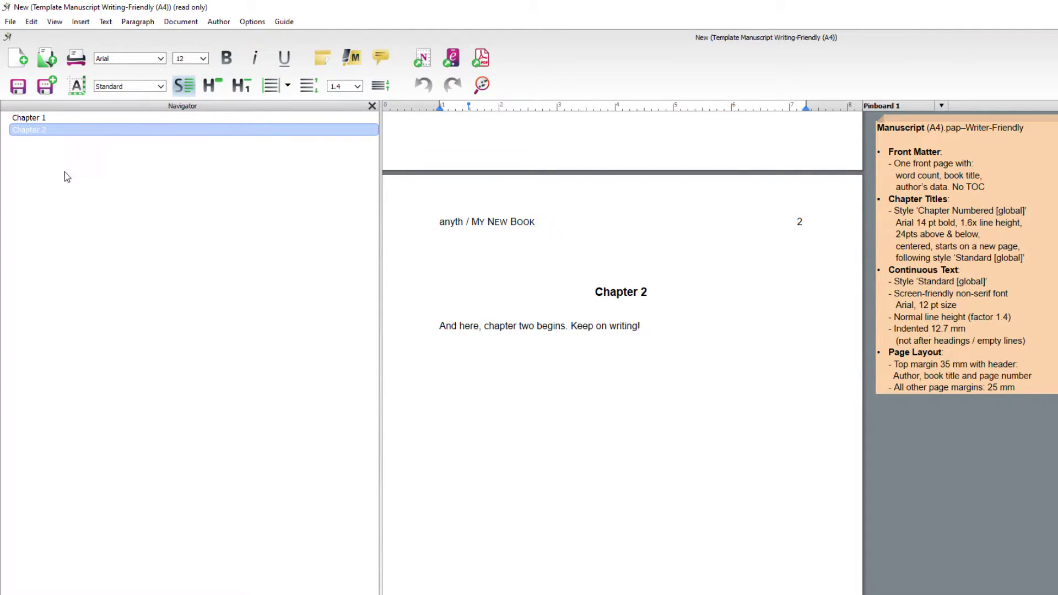
left_click(84, 22)
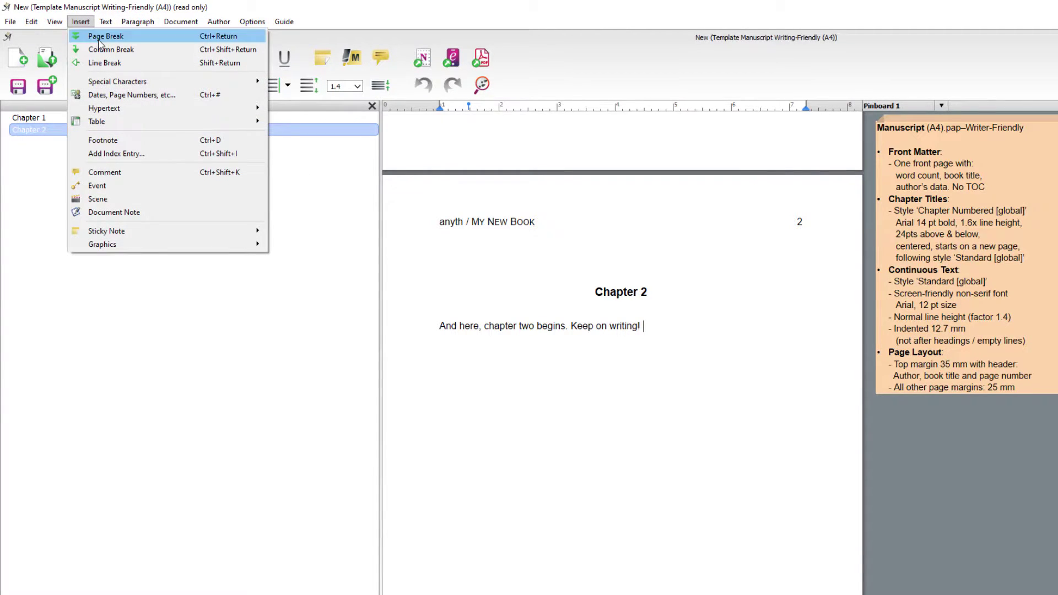
left_click(101, 38)
left_click(161, 89)
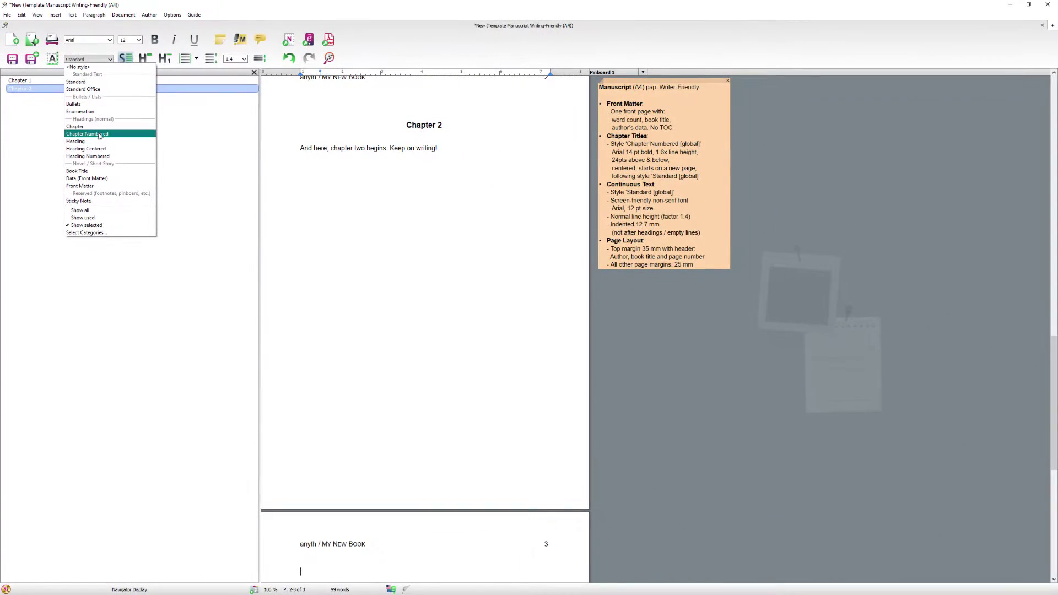
left_click(99, 135)
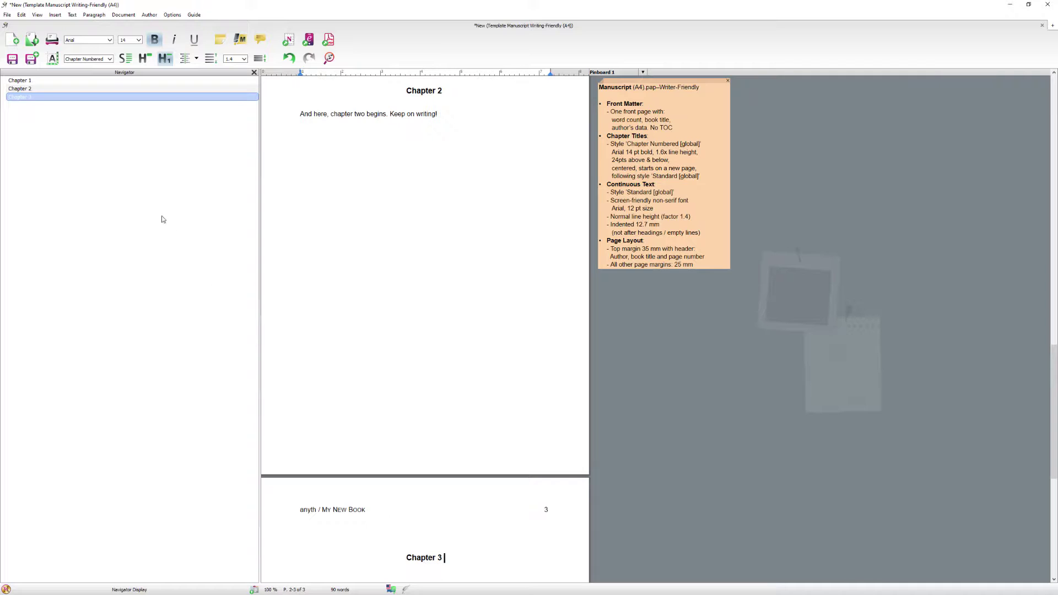
left_click(19, 81)
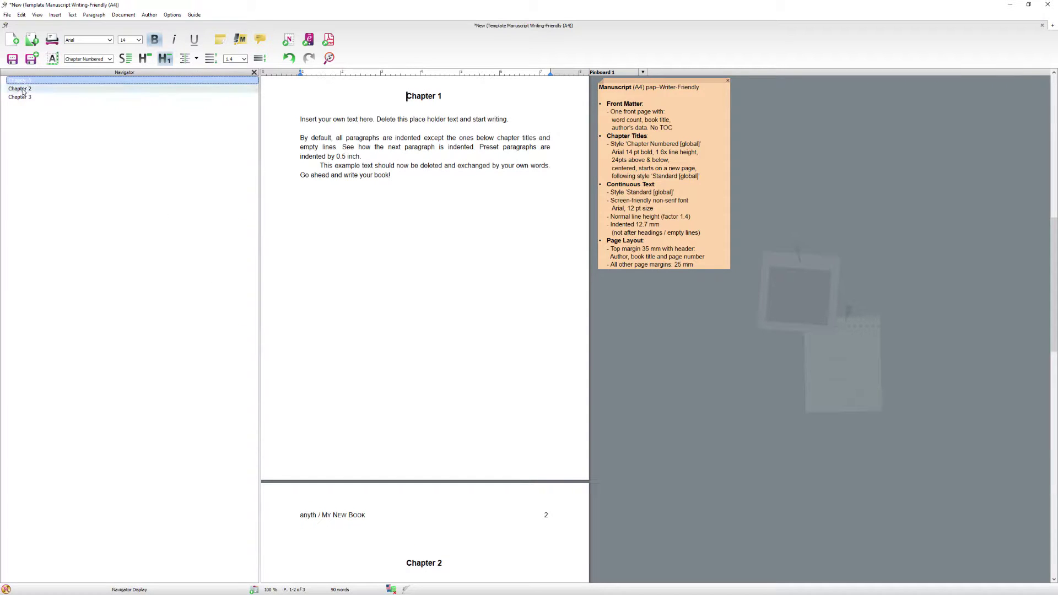
left_click(21, 97)
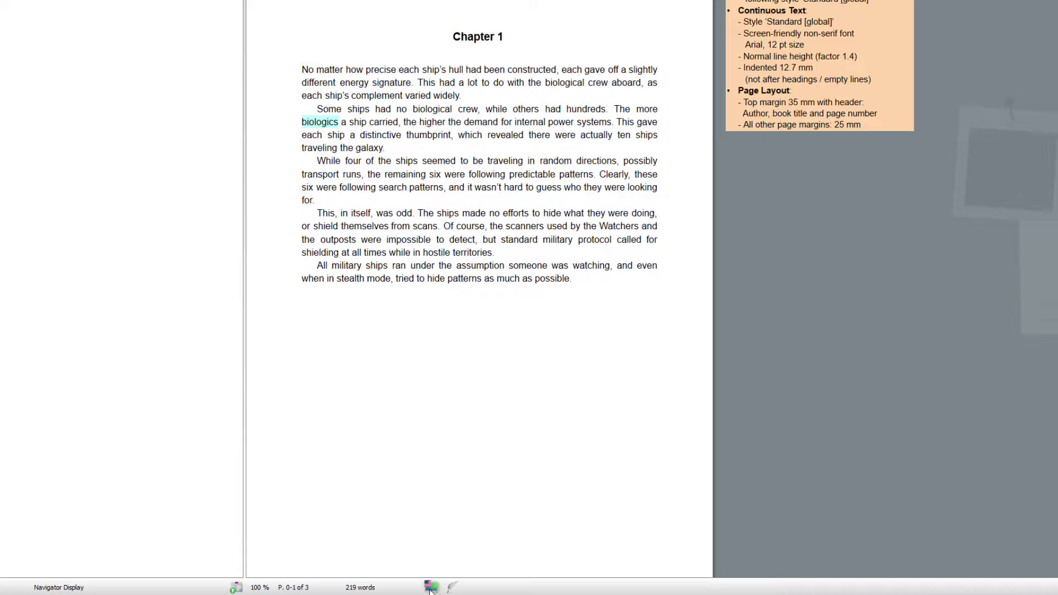
Turn on style analysis for Chapter 1, adjust its markings and clear the 'biological' repeated-word highlights.
left_click(431, 587)
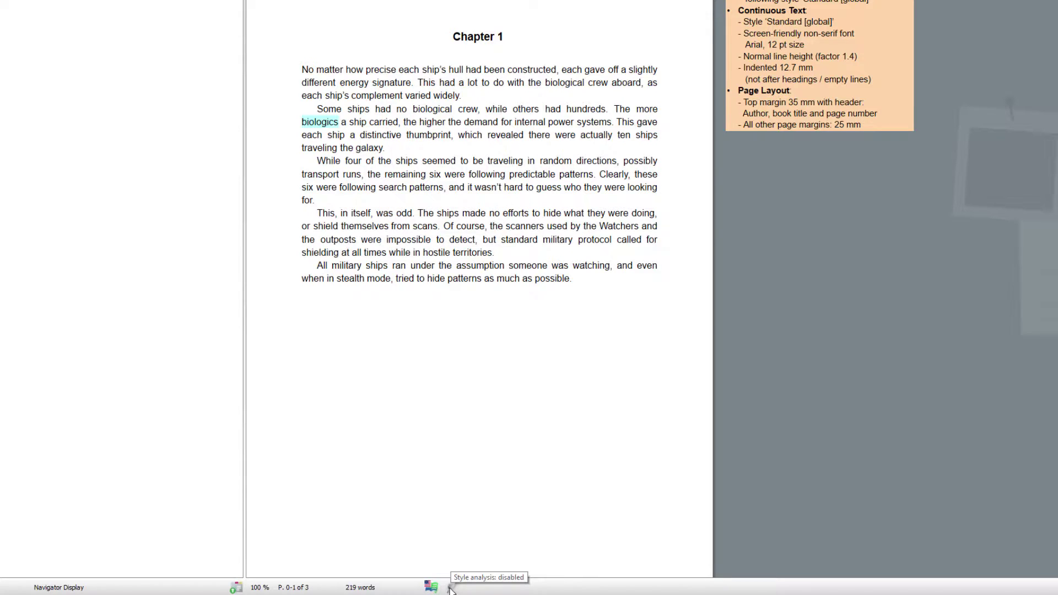
left_click(450, 589)
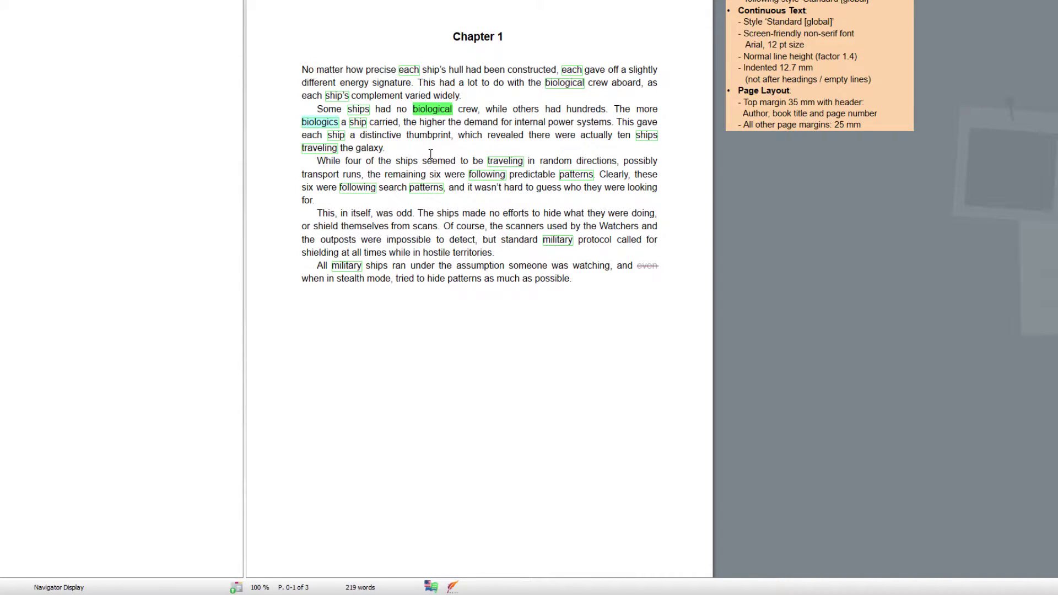
mouse_move(336, 105)
left_click(451, 587)
mouse_move(655, 266)
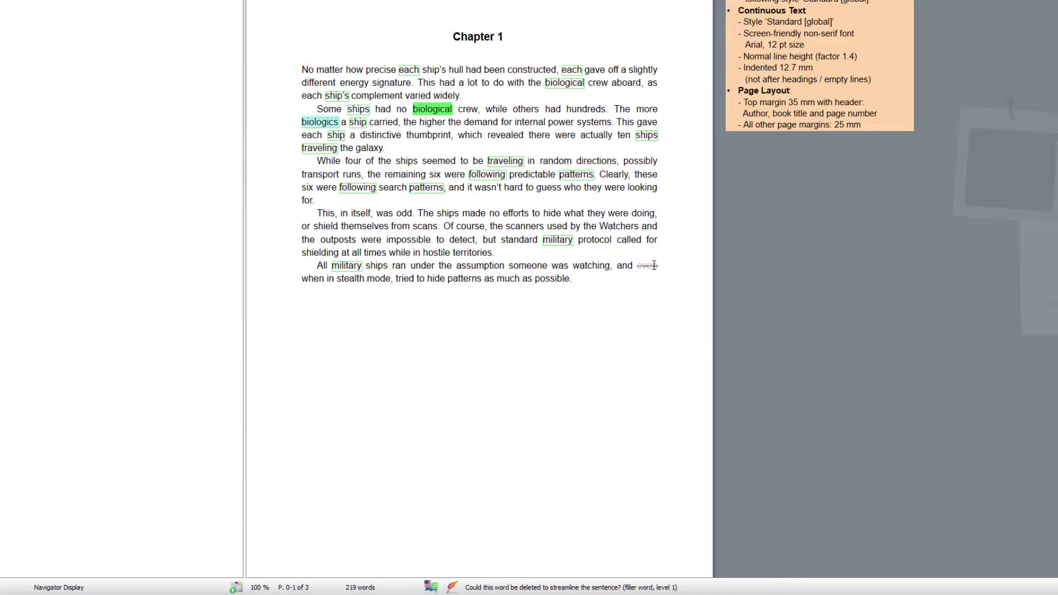
mouse_move(434, 110)
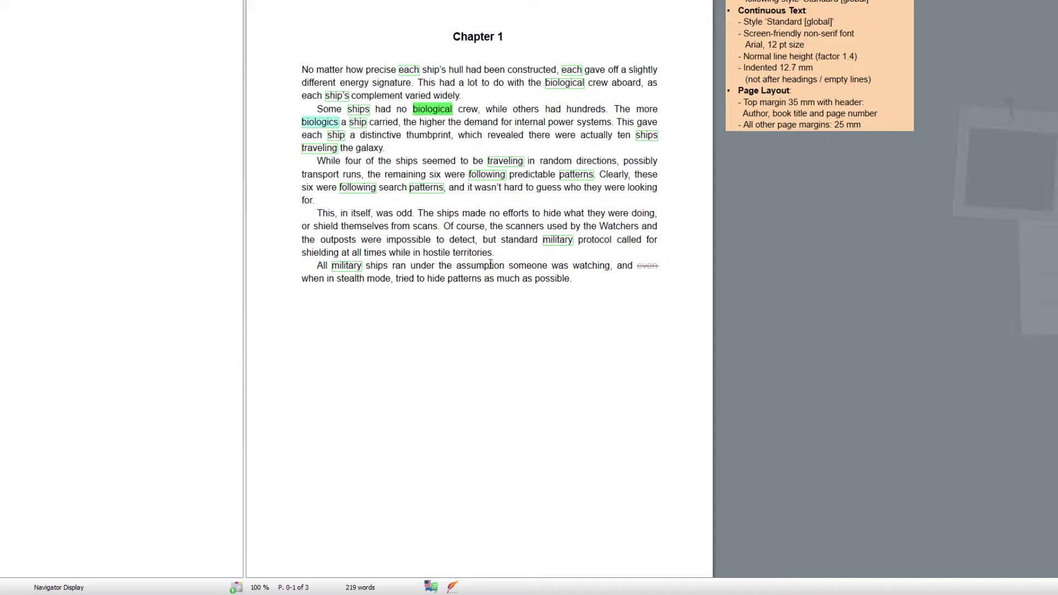
left_click(508, 377)
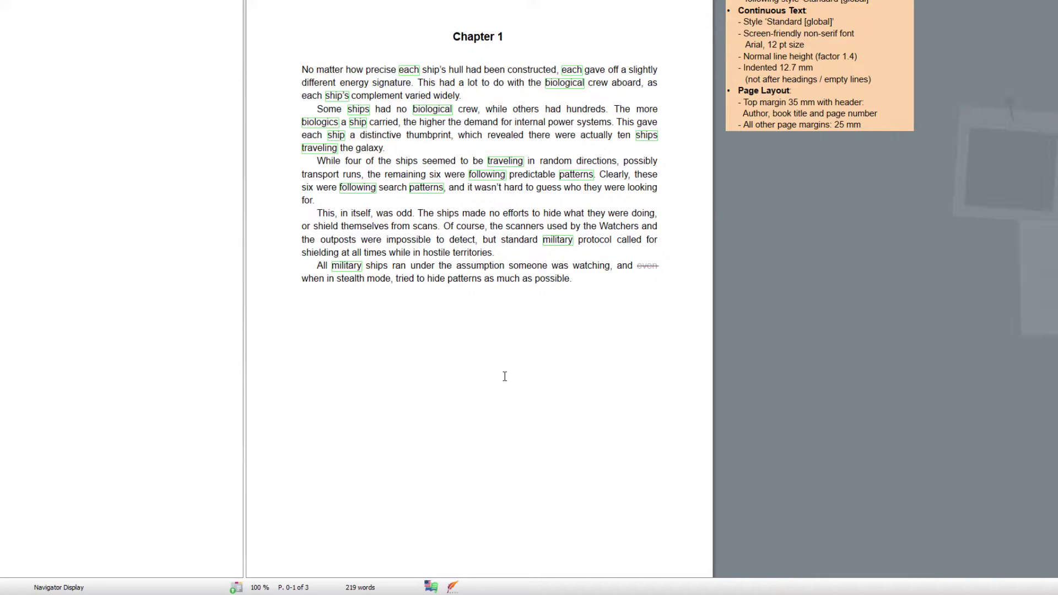
right_click(481, 263)
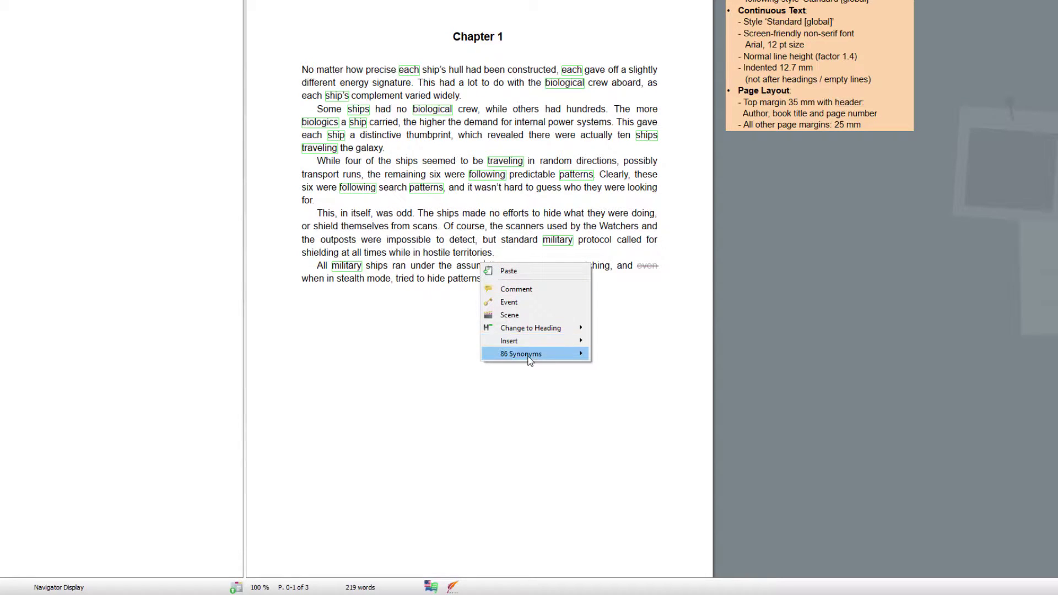
mouse_move(529, 358)
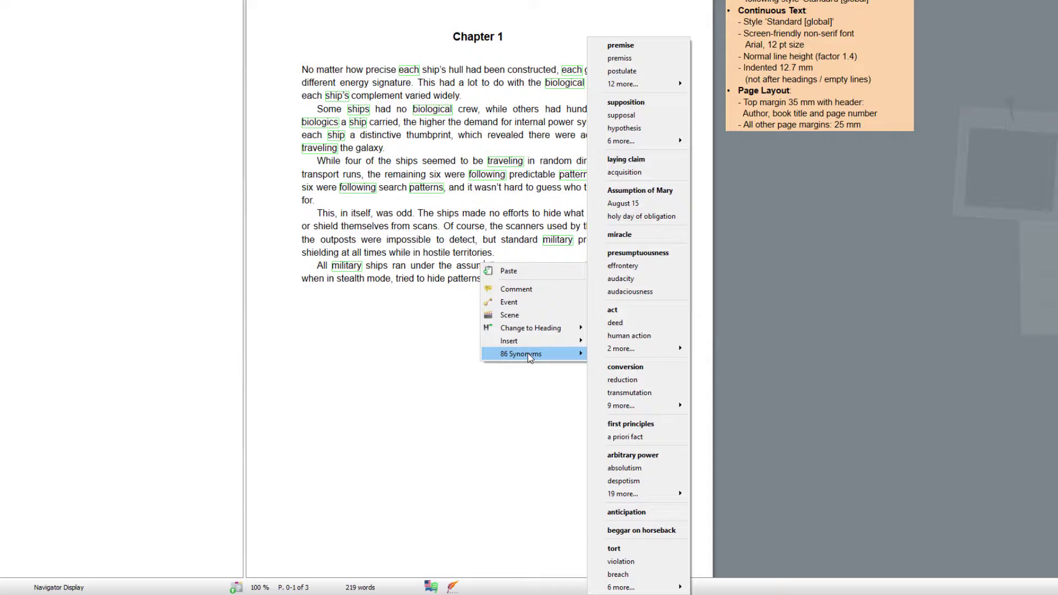
left_click(514, 414)
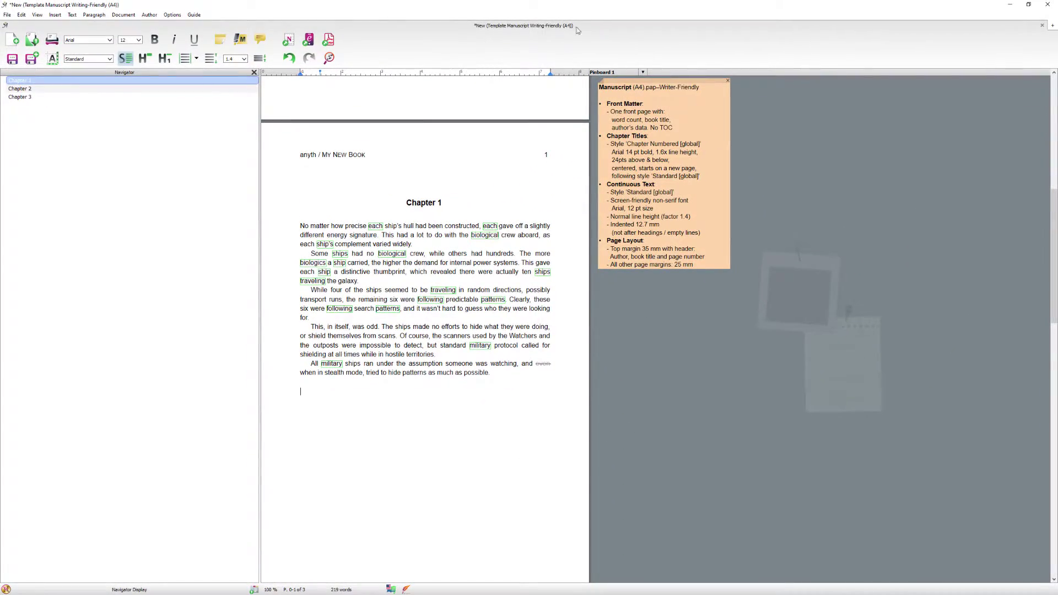
Bring up the list of writing tools.
left_click(149, 15)
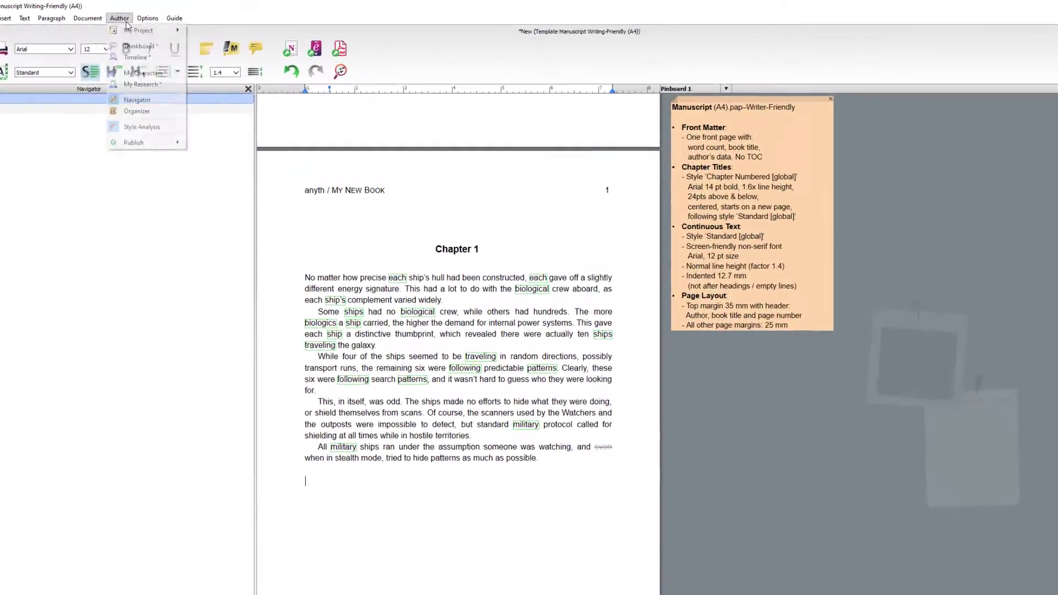
mouse_move(146, 142)
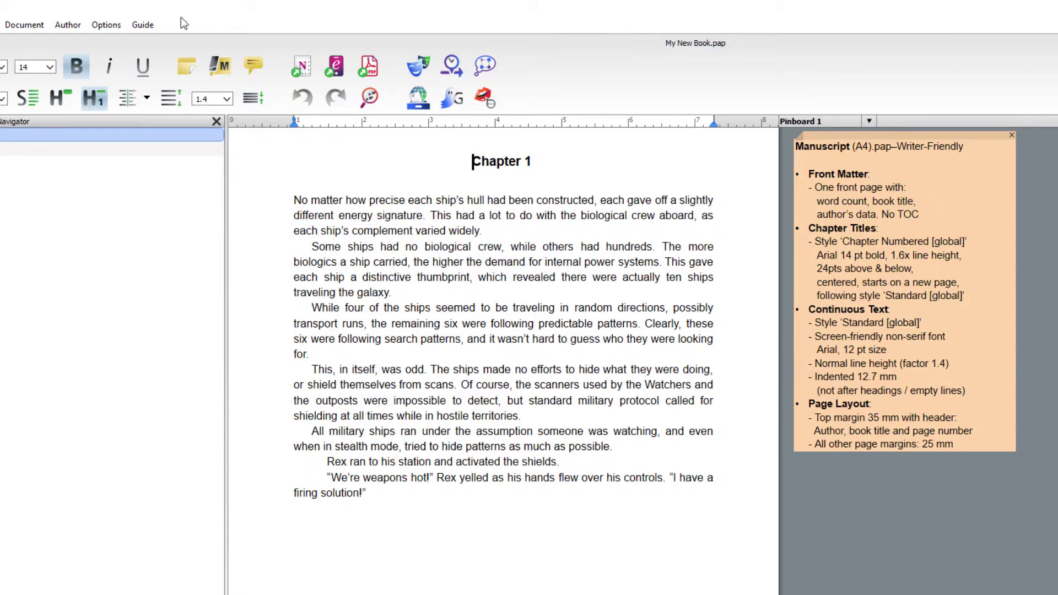
Create a character database, converting My New Book into a project, and open the example Tarzan record.
left_click(68, 25)
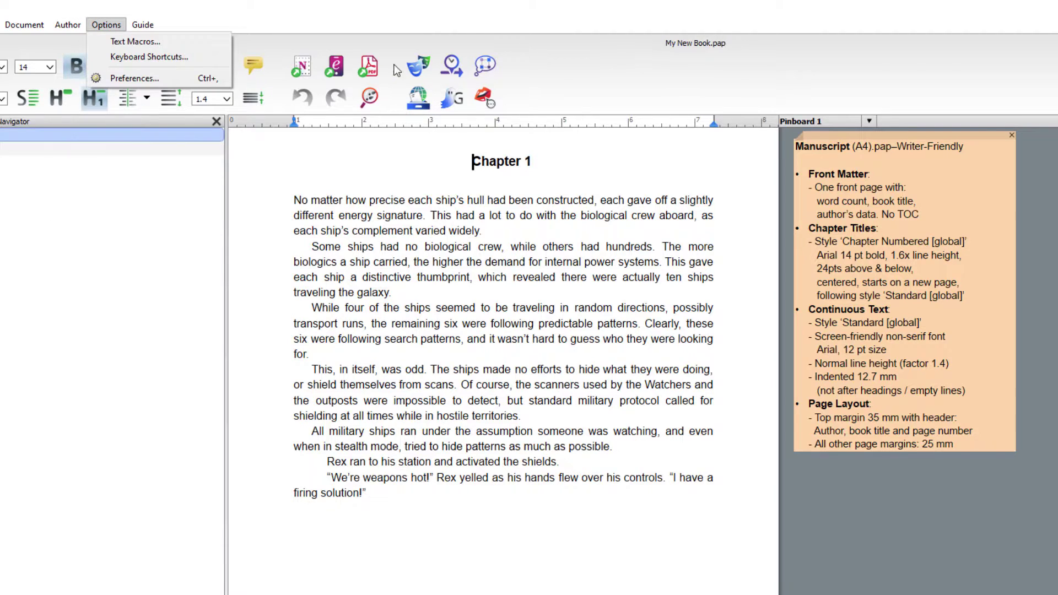
left_click(417, 68)
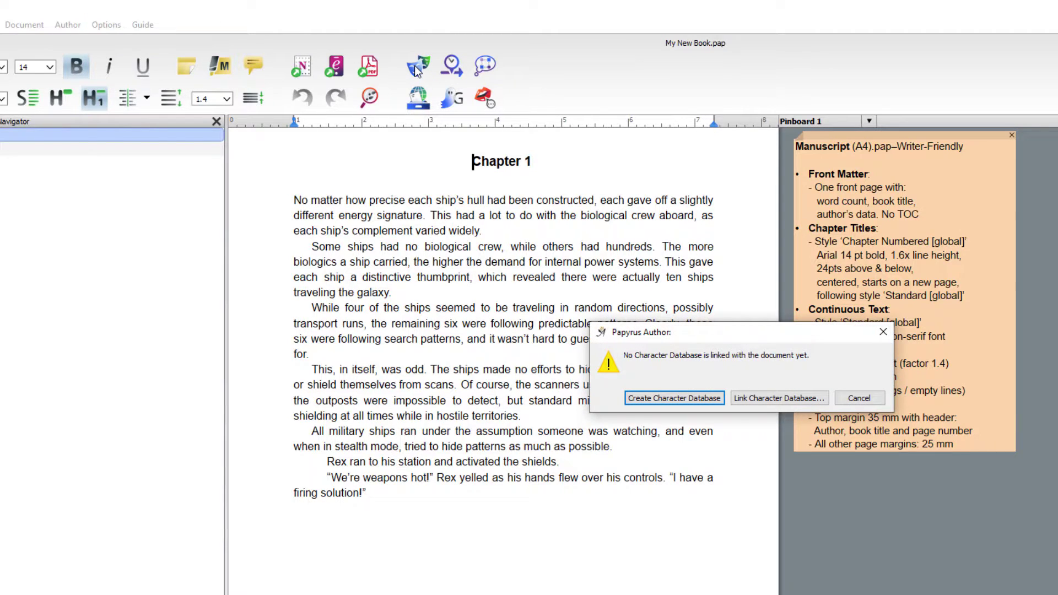
left_click(698, 399)
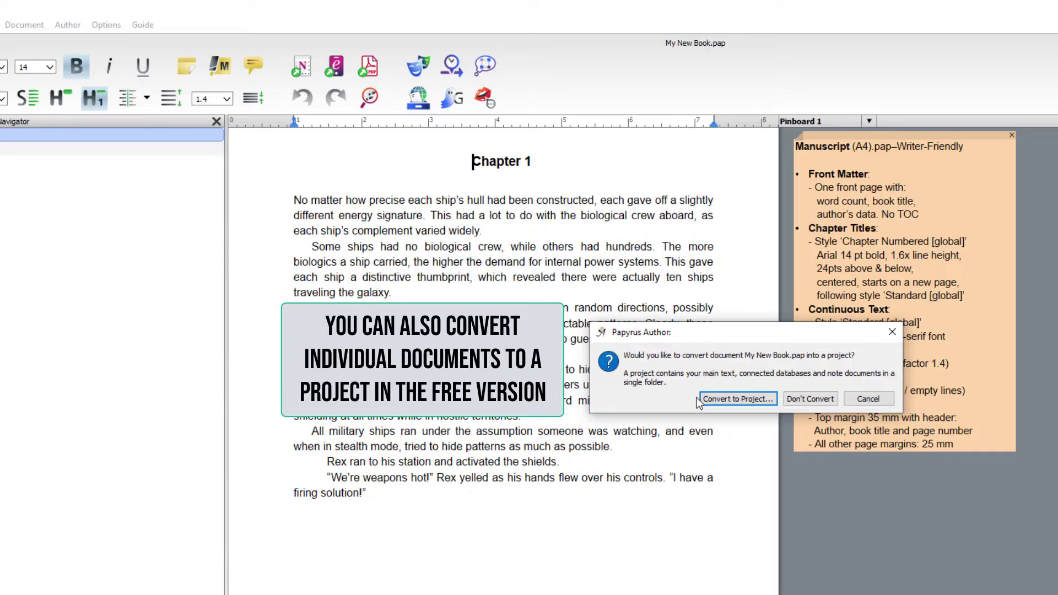
left_click(739, 399)
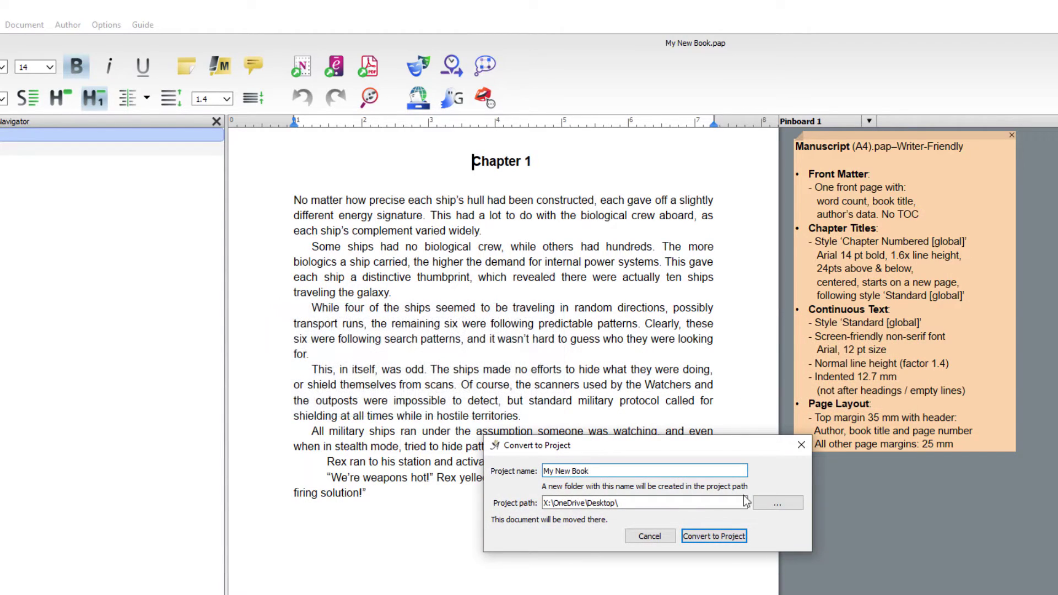
left_click(716, 537)
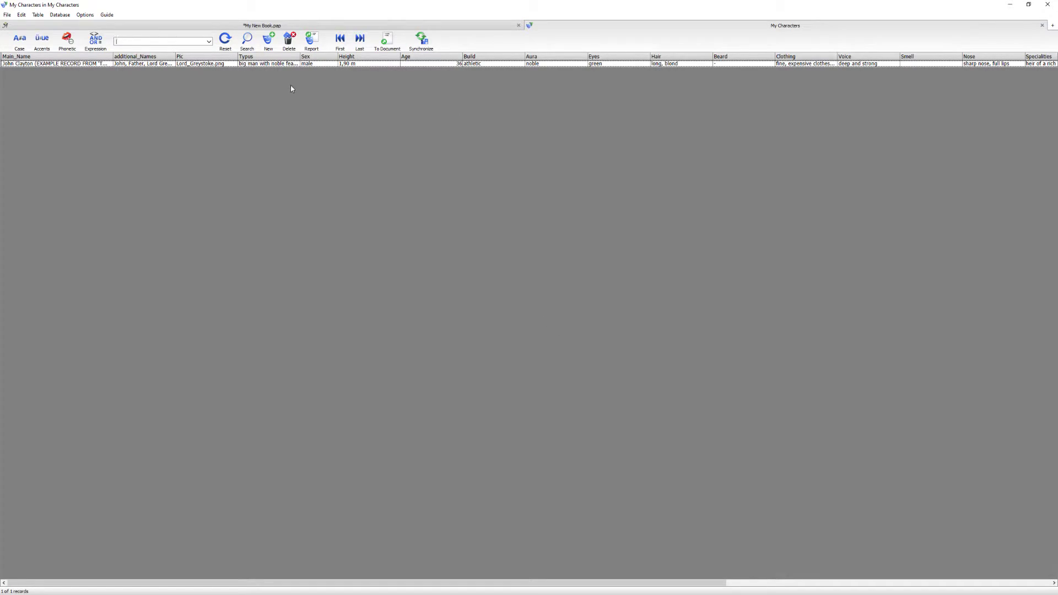
double_click(274, 64)
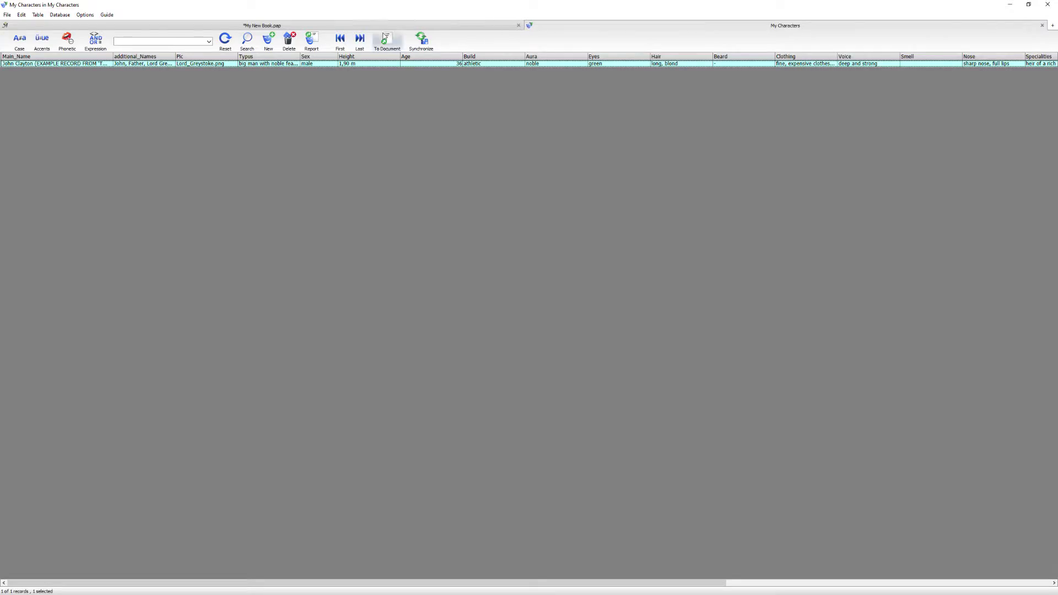
Add a new character record named Rex to My Characters and return to the manuscript.
left_click(386, 38)
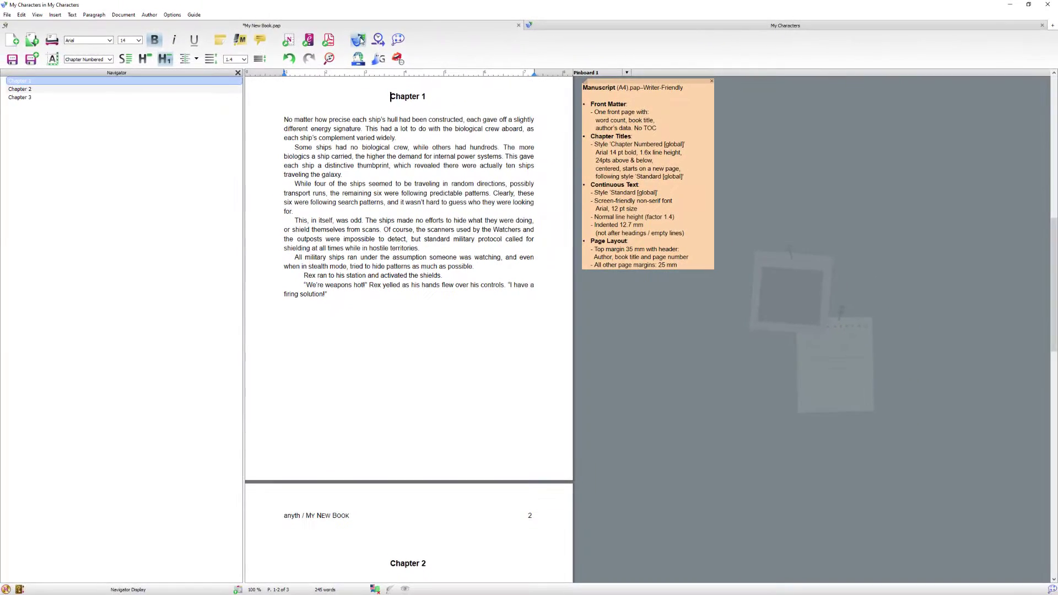
left_click(359, 39)
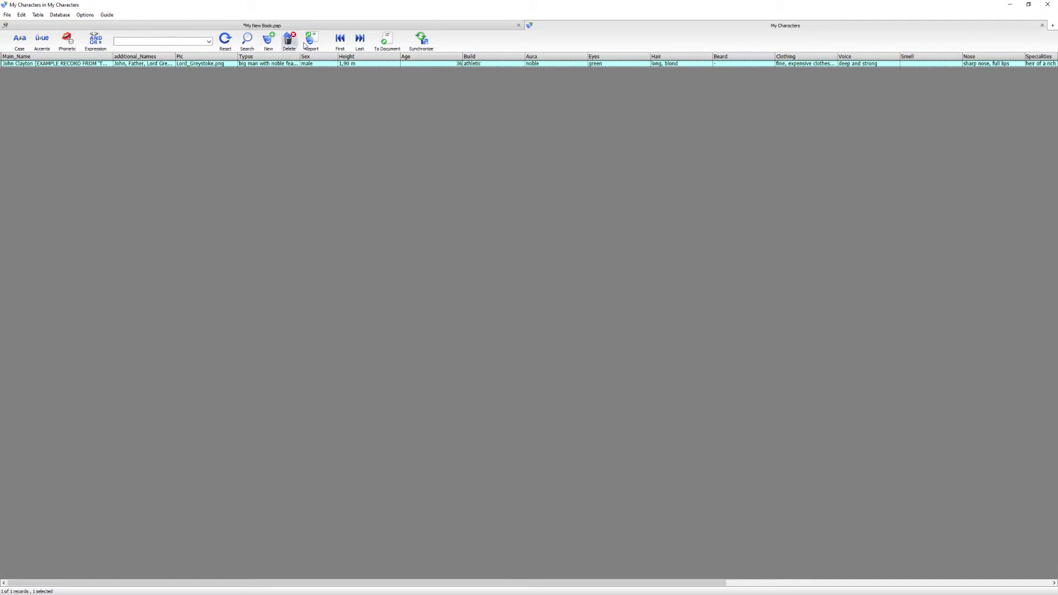
left_click(268, 40)
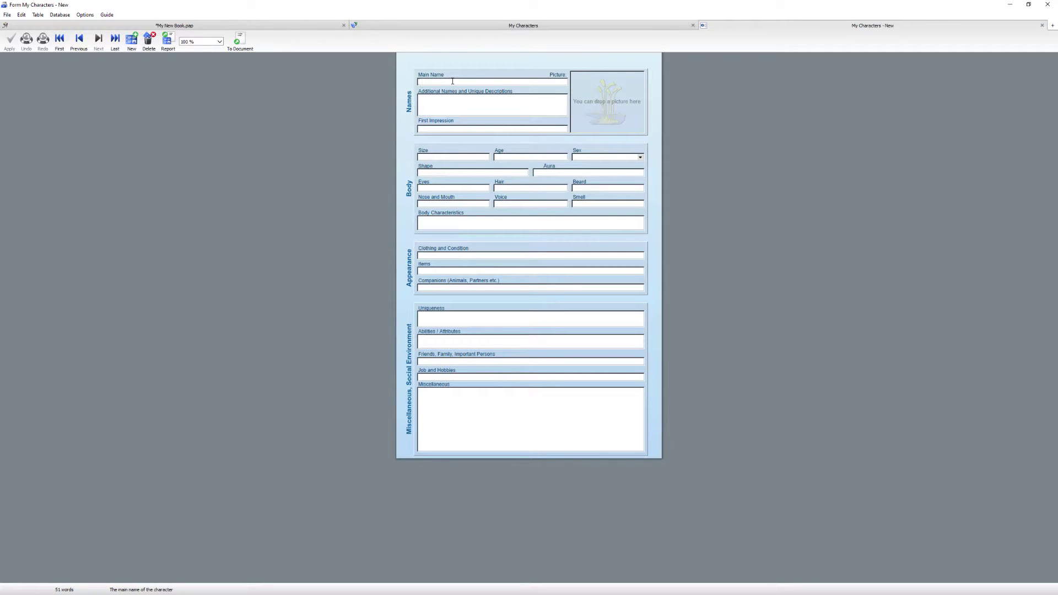
type("Rex")
left_click(10, 40)
left_click(160, 27)
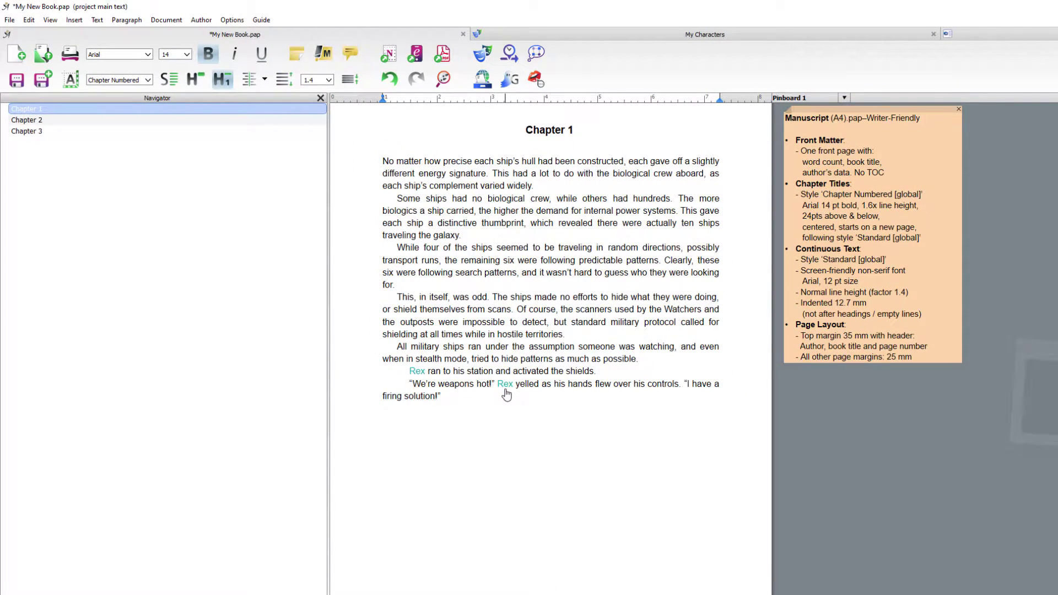
In Navigator Options, enable Comments, Auto-links, Statistics, and both timeline colour and time display.
right_click(216, 283)
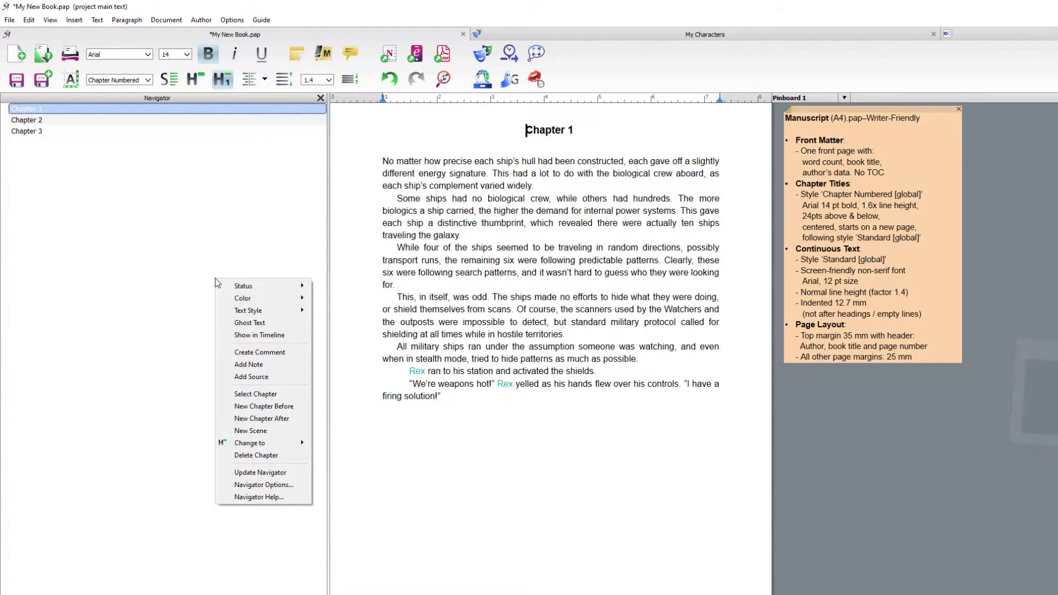
left_click(273, 485)
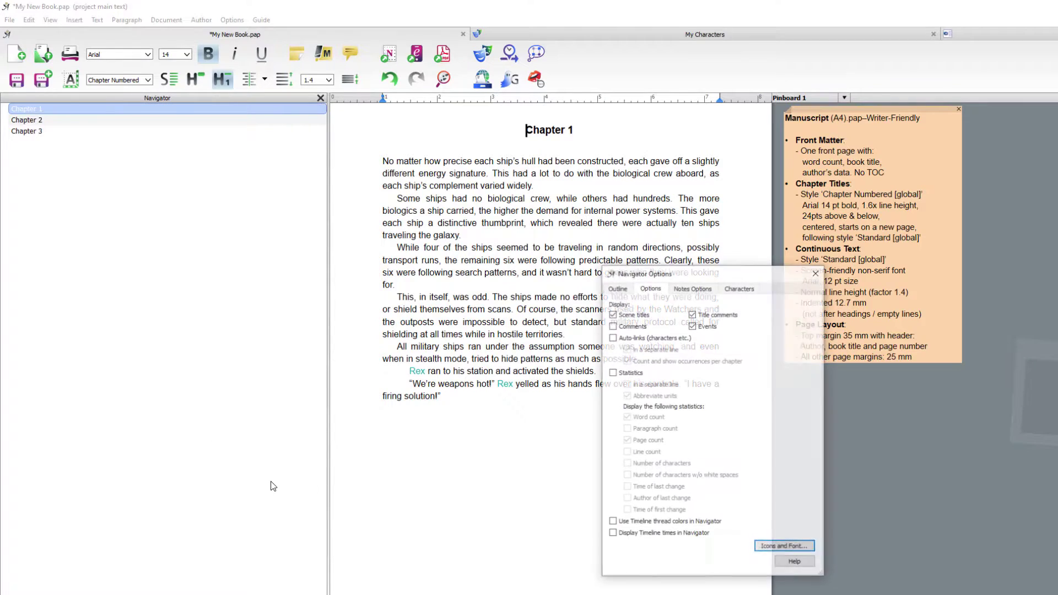
left_click(612, 326)
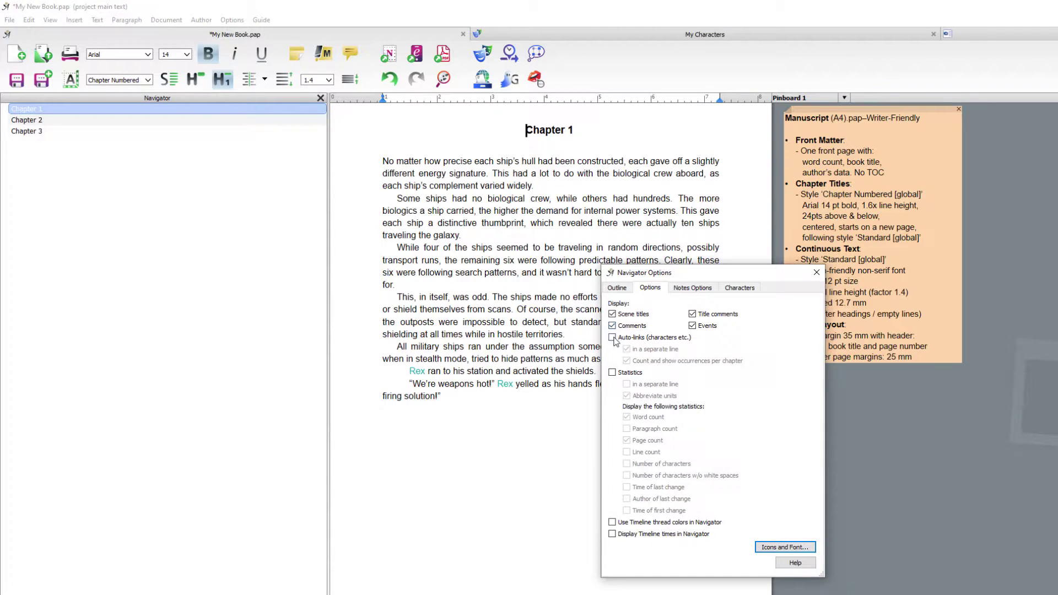
left_click(612, 337)
left_click(612, 372)
left_click(612, 522)
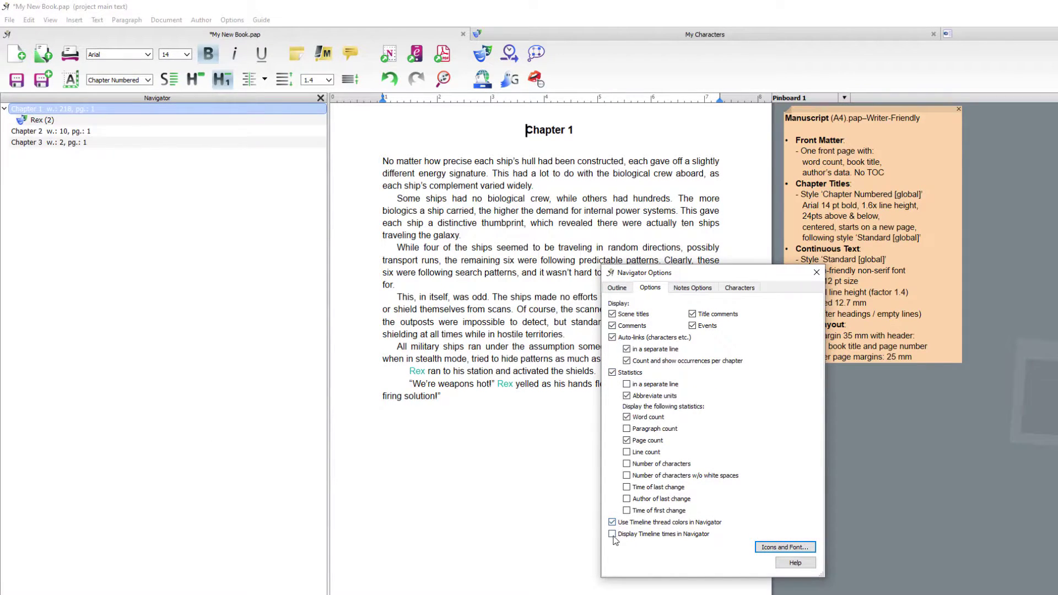
left_click(612, 533)
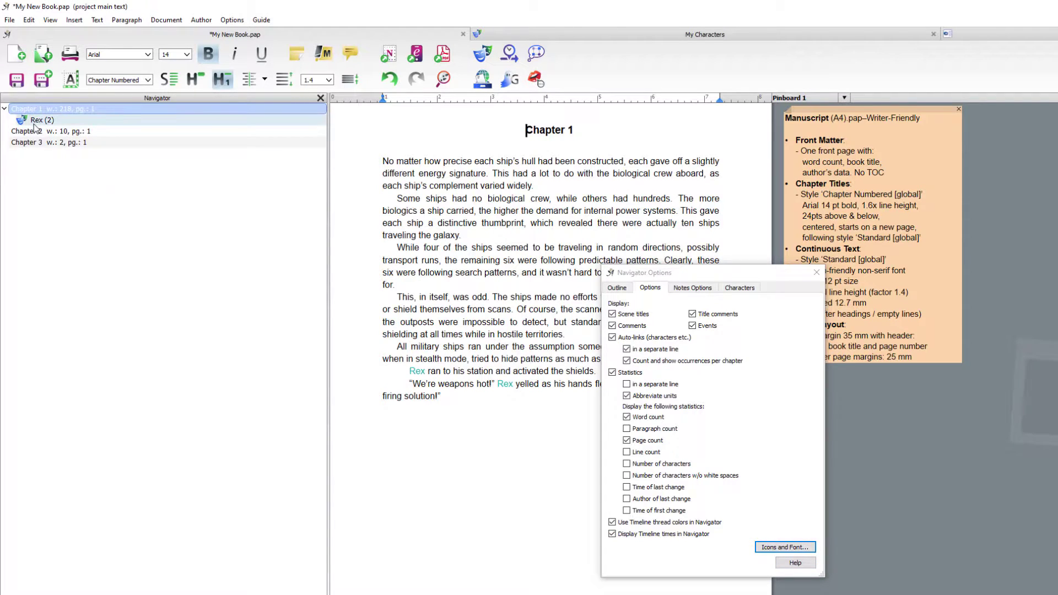
left_click(816, 272)
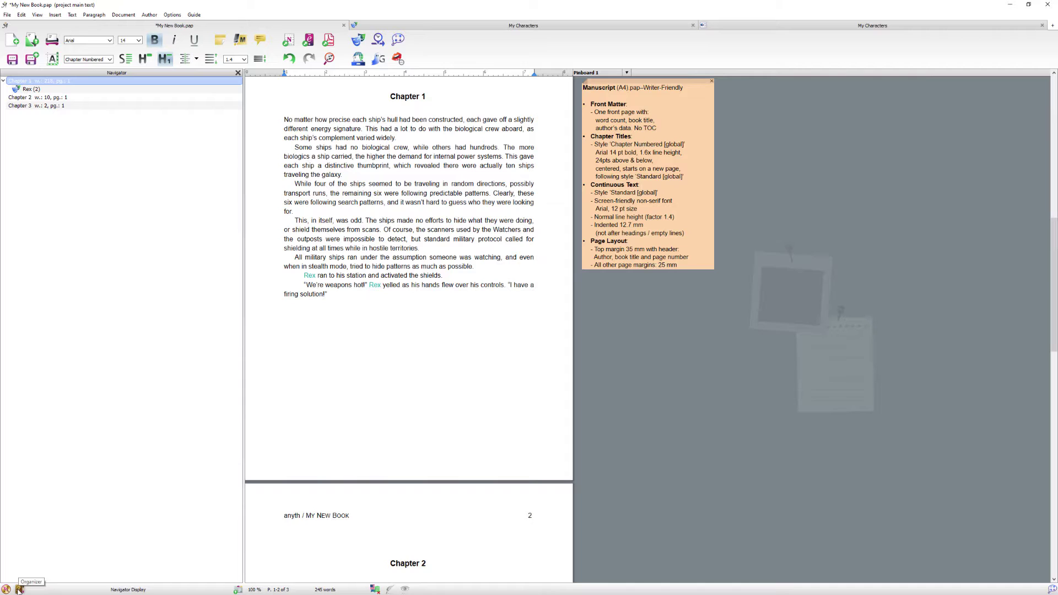
Open the Organizer to review the chapter table, then return to My New Book.pap.
left_click(19, 590)
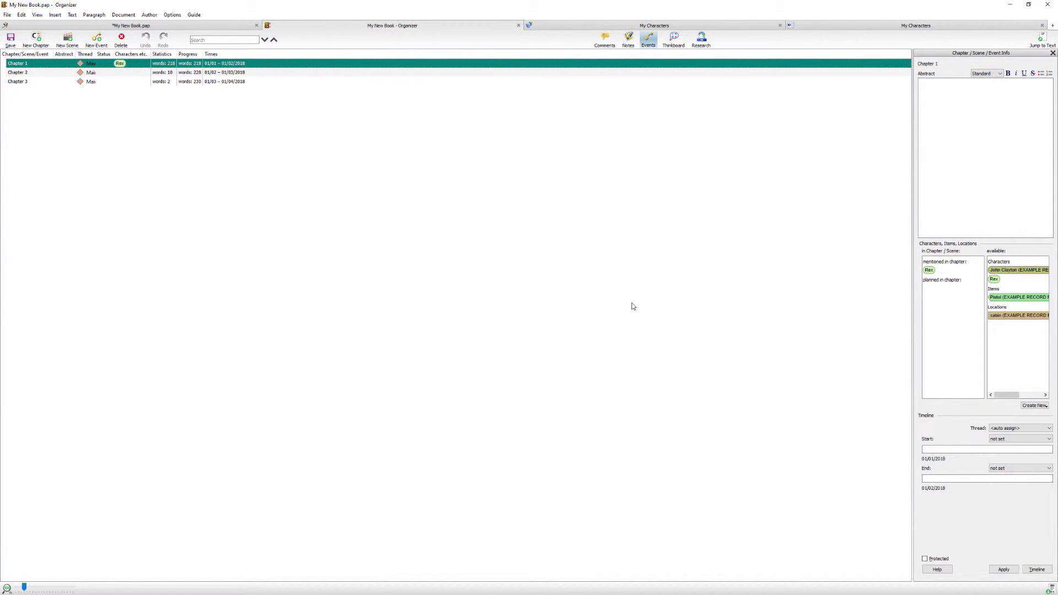
left_click(170, 26)
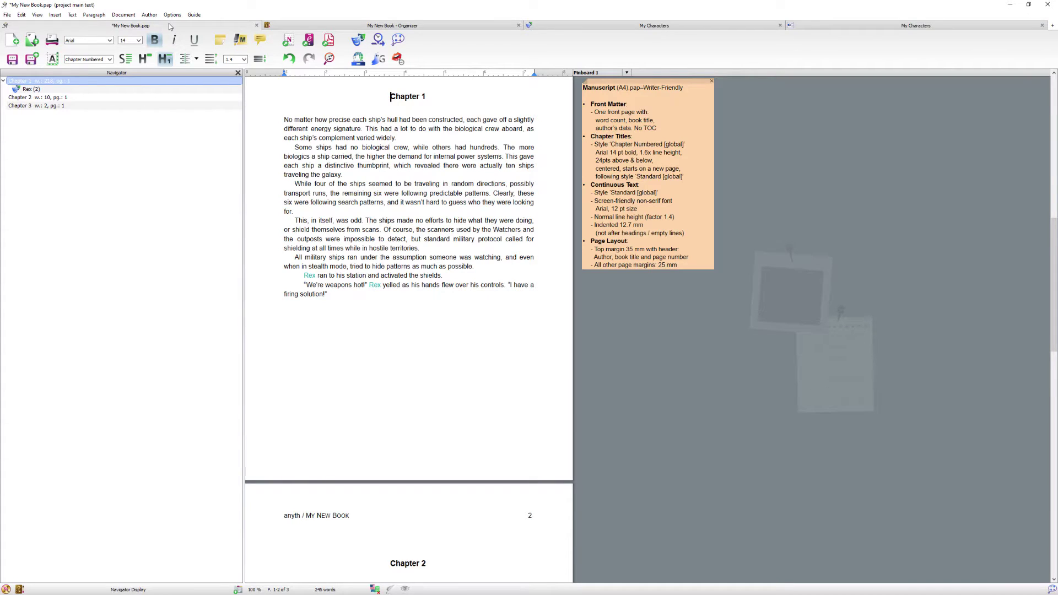
Open the timeline, check Chapter 1's day 1 – day 2 span, then return to the manuscript.
left_click(379, 41)
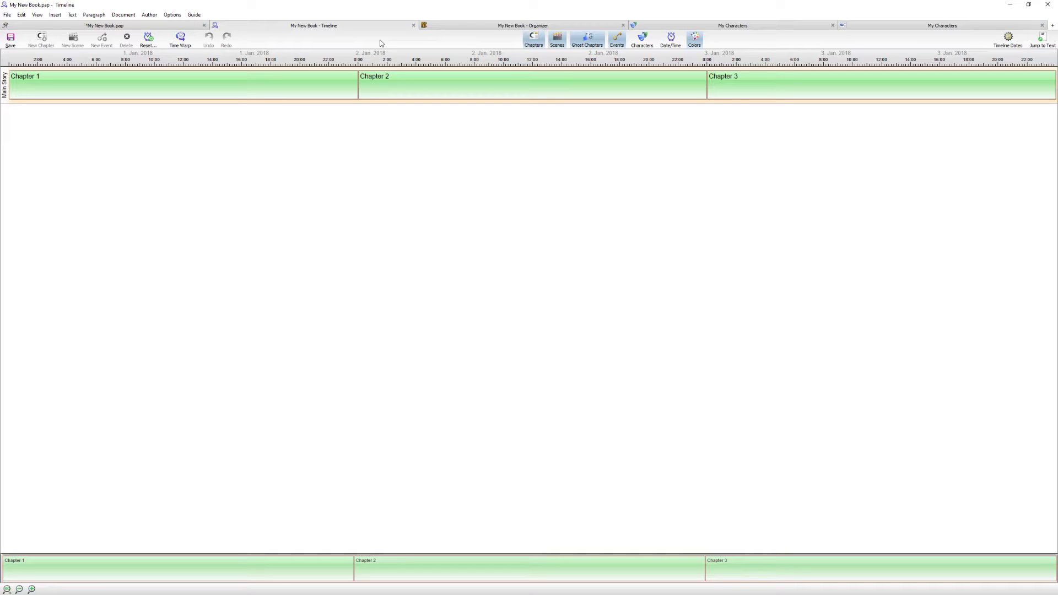
left_click(220, 86)
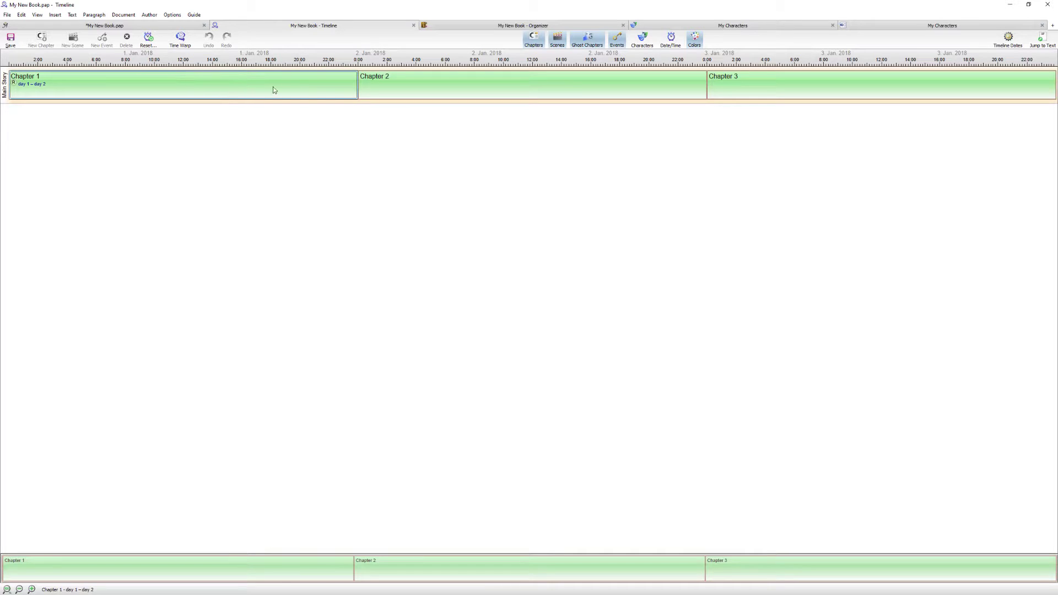
left_click(509, 104)
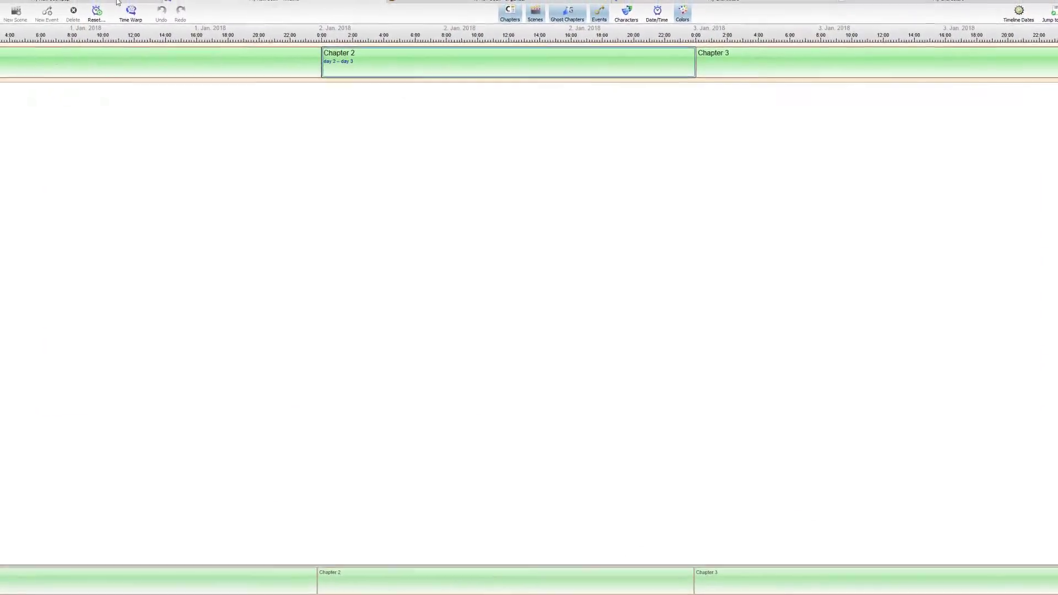
left_click(117, 2)
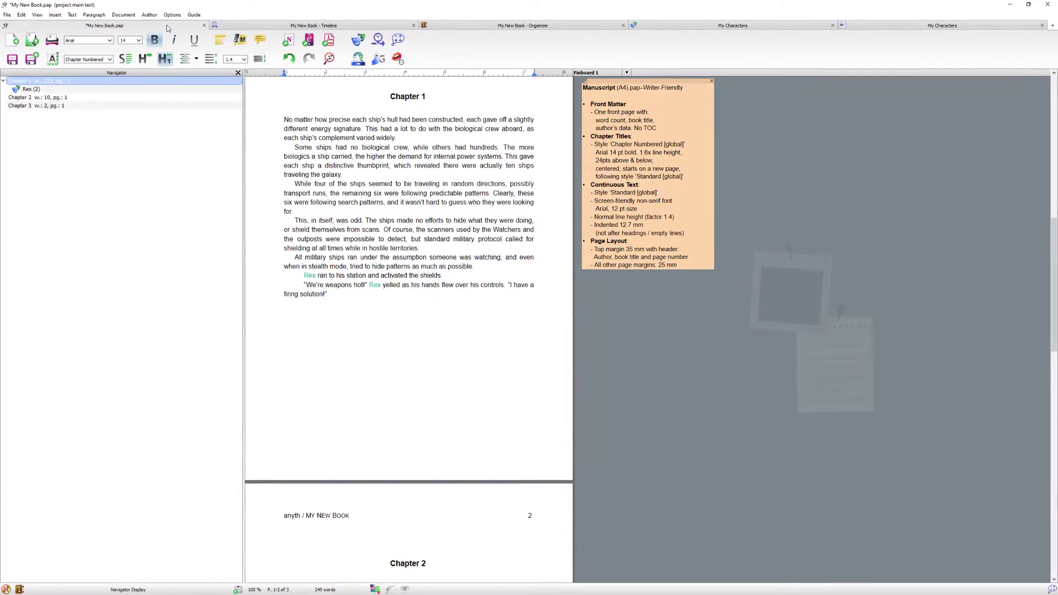
Open the My New Book Thinkboard in its own tab, then switch back to the My New Book.pap text.
left_click(398, 40)
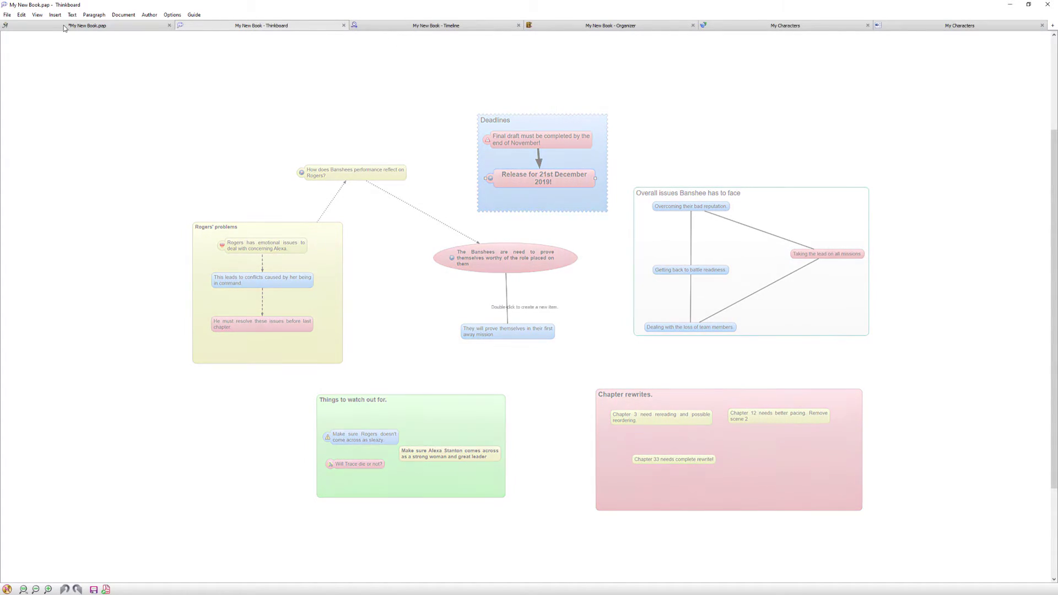
left_click(91, 26)
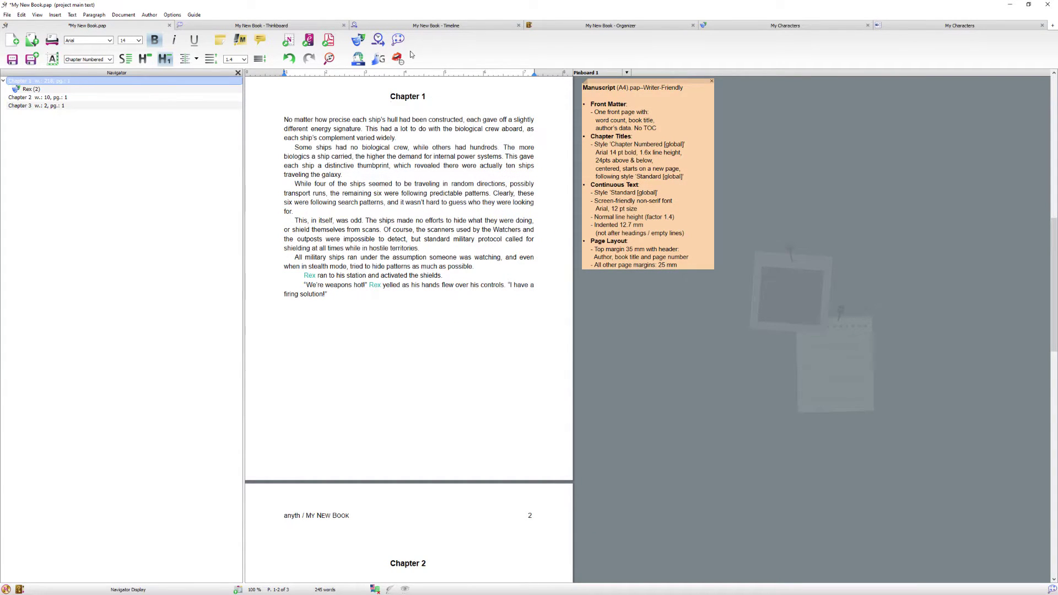
Create the book's research database as a My Research tab, then return to My New Book.pap.
left_click(358, 59)
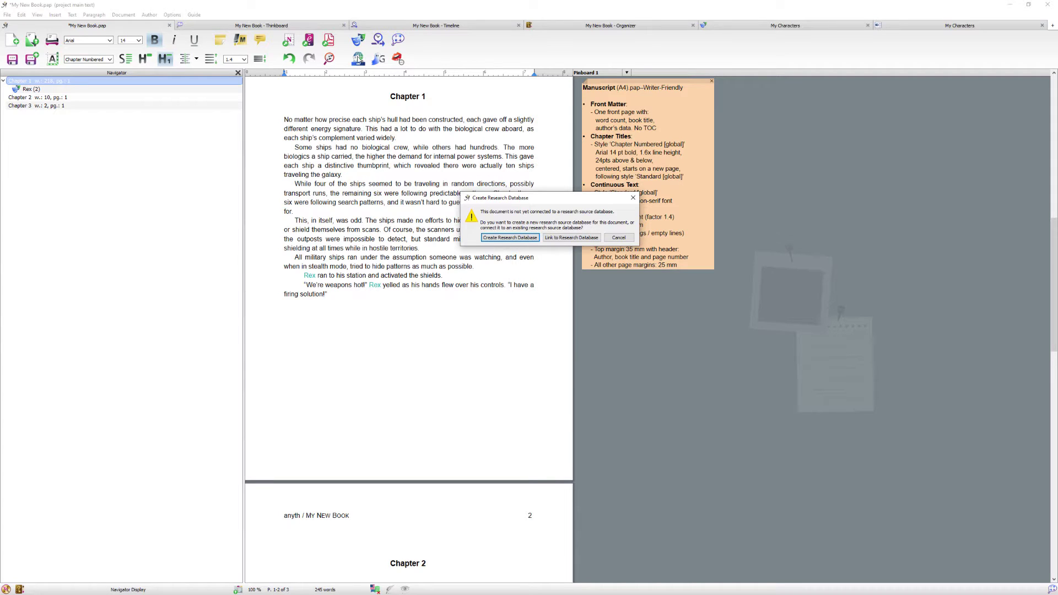
left_click(509, 238)
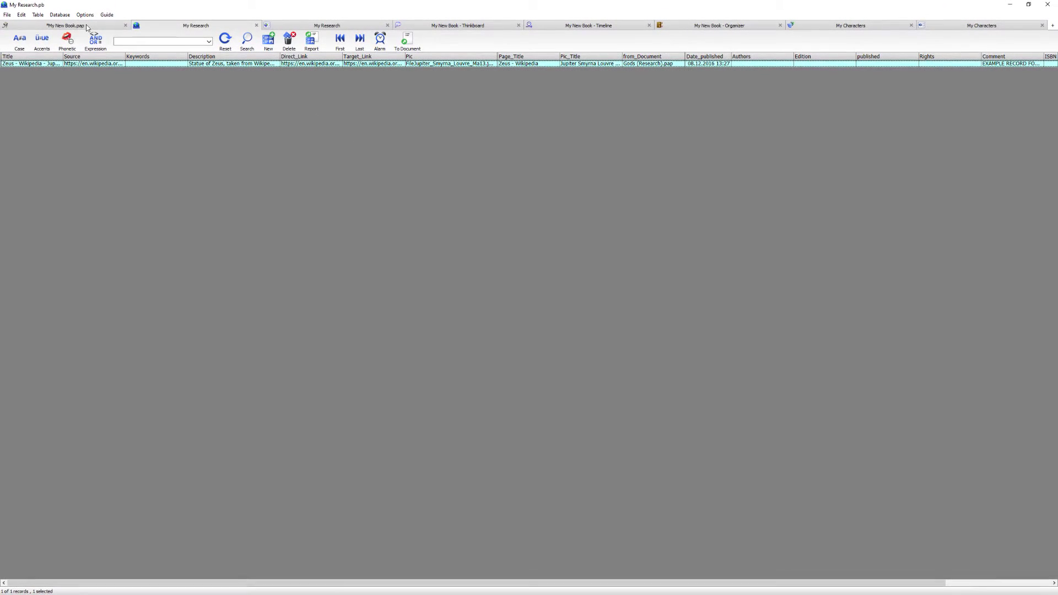
left_click(79, 22)
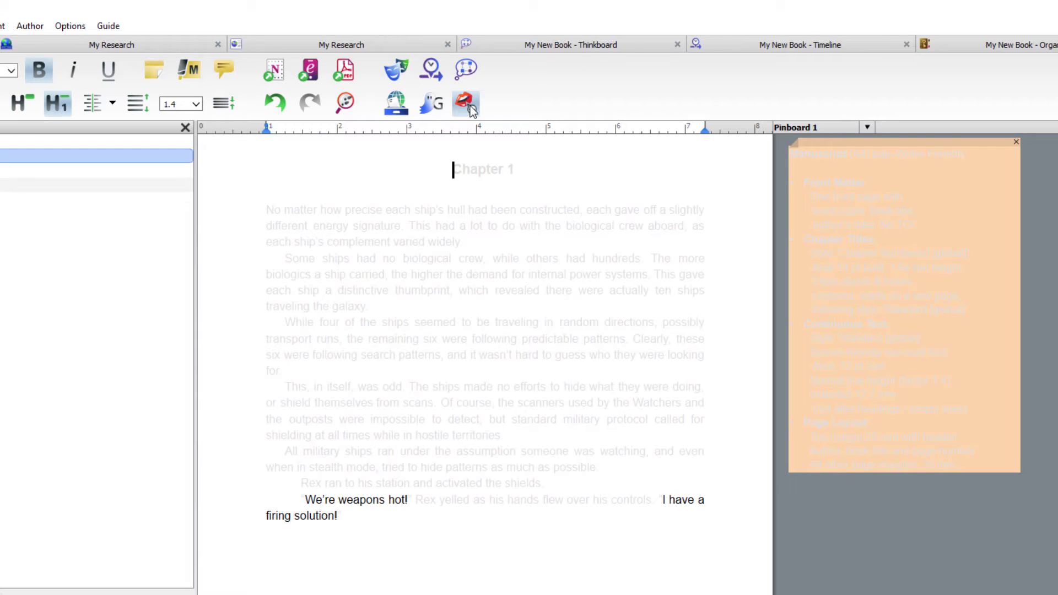
Switch off dialogue-only highlighting and make Chapter 1's first two paragraphs ghost text.
left_click(469, 106)
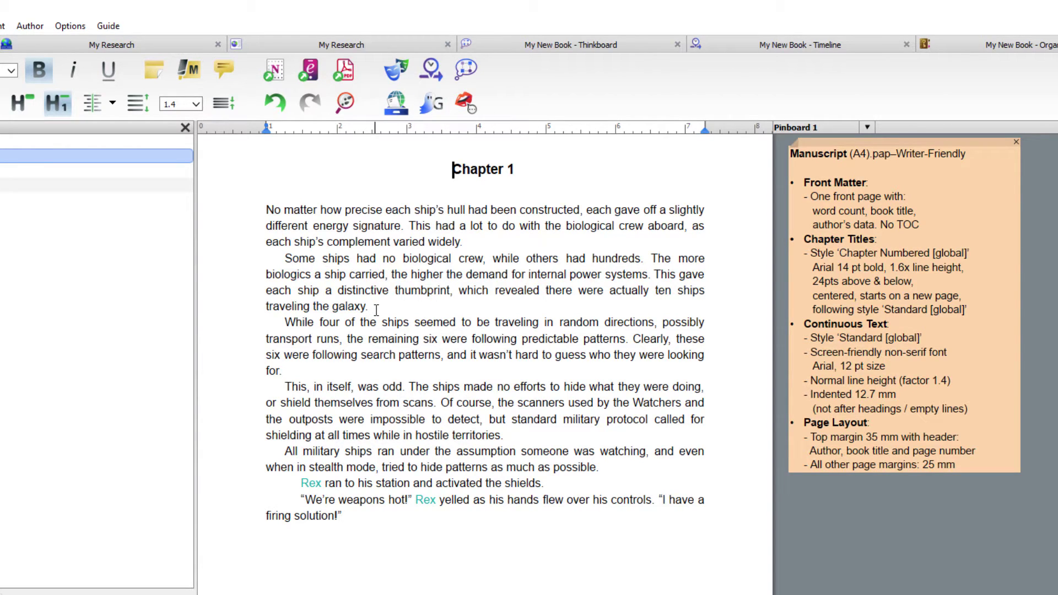
left_click_drag(375, 307, 266, 209)
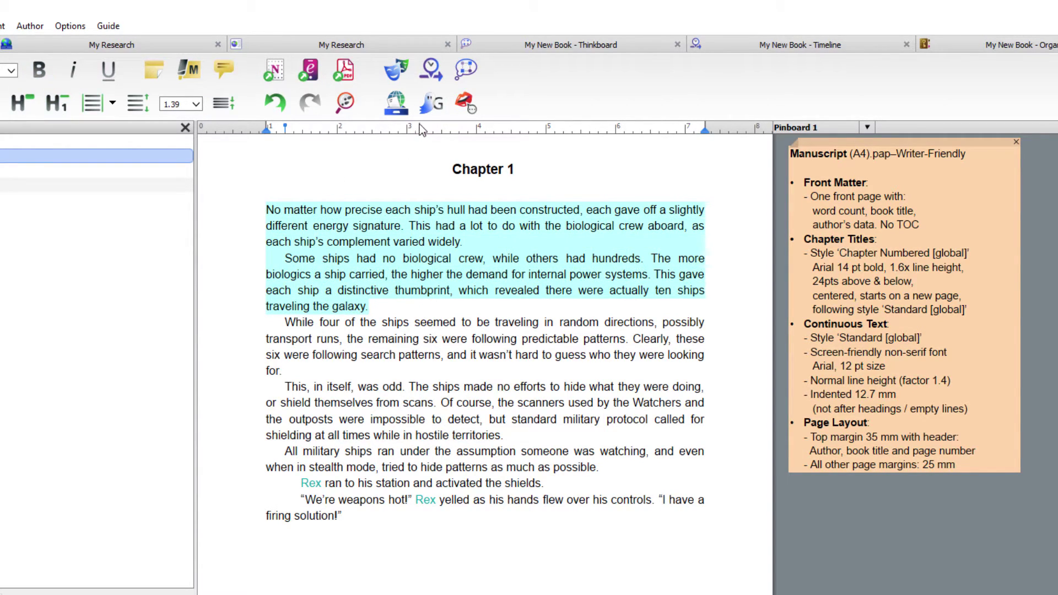
left_click(431, 102)
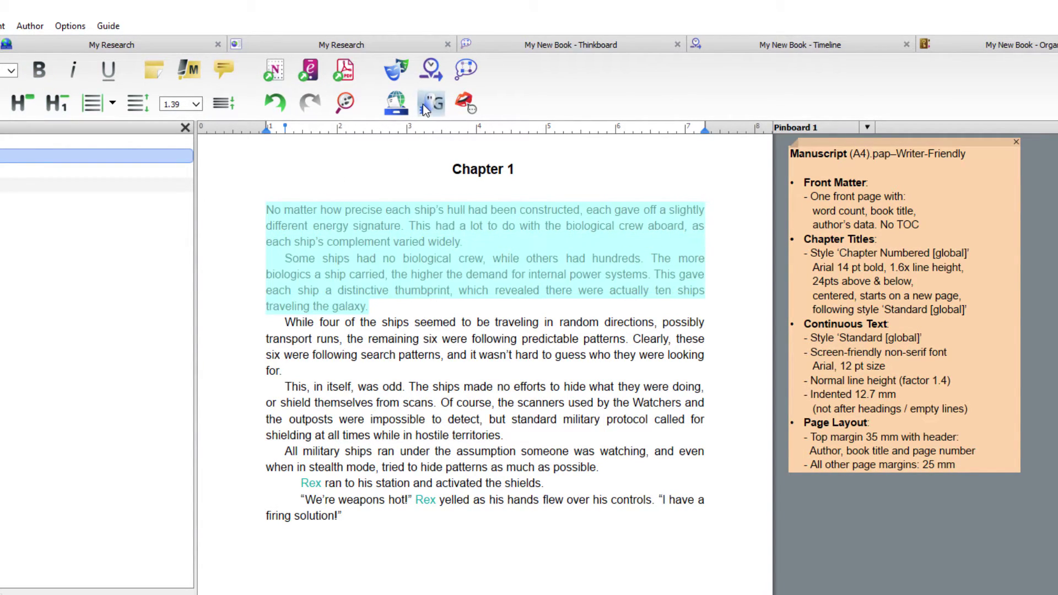
left_click(423, 576)
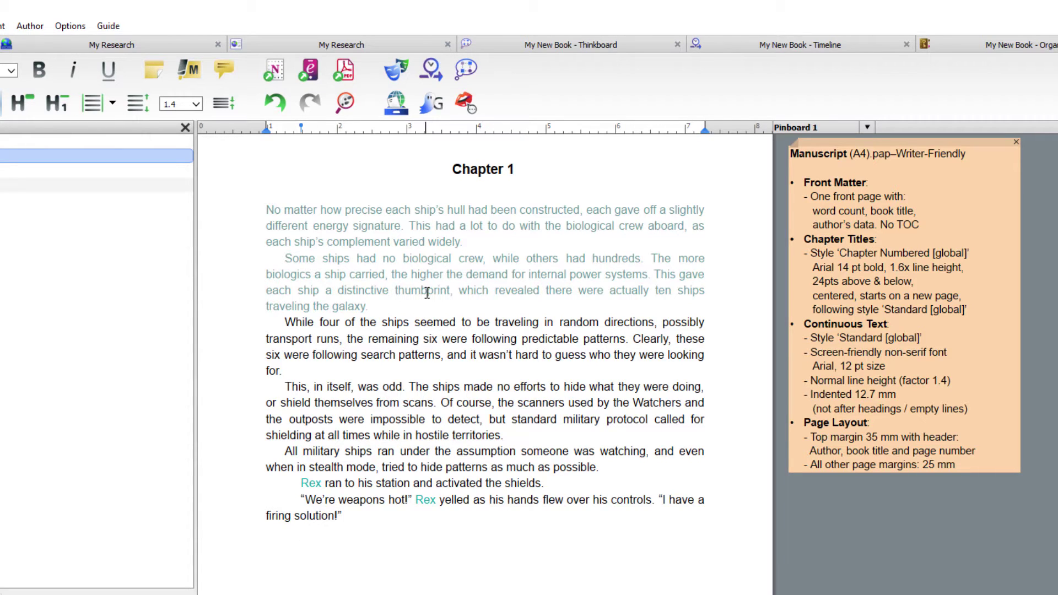
Turn the two ghost-text paragraphs back into normal text.
left_click_drag(266, 209, 408, 309)
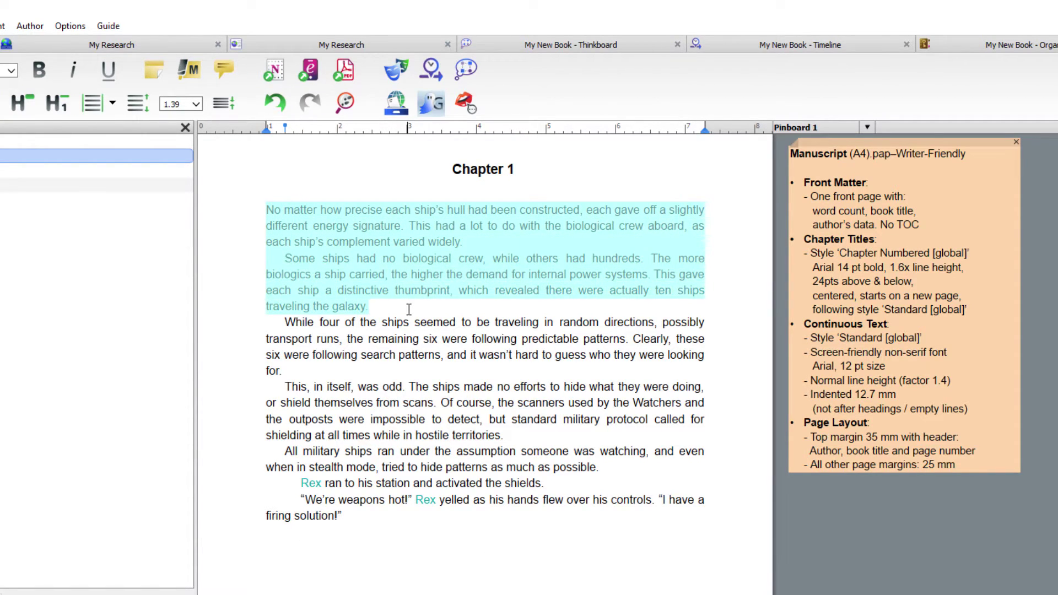
left_click(431, 103)
left_click(726, 352)
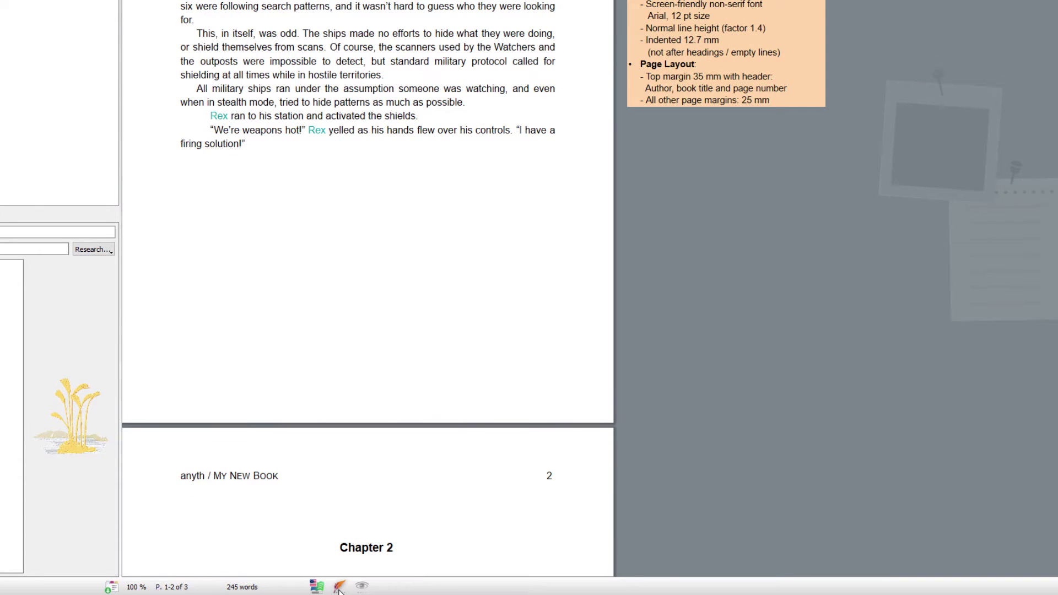
left_click(338, 588)
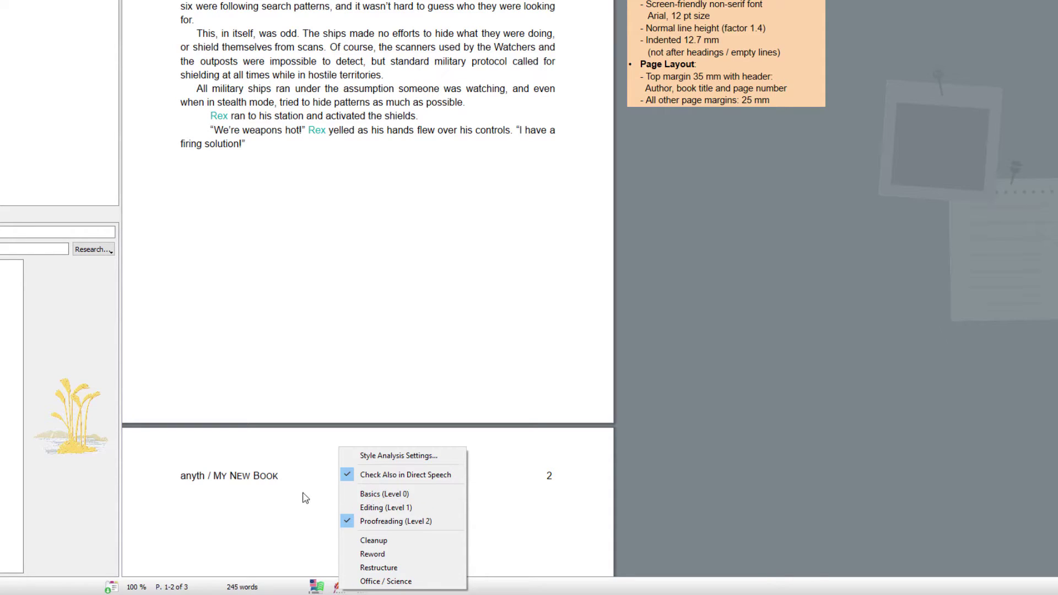
left_click(283, 501)
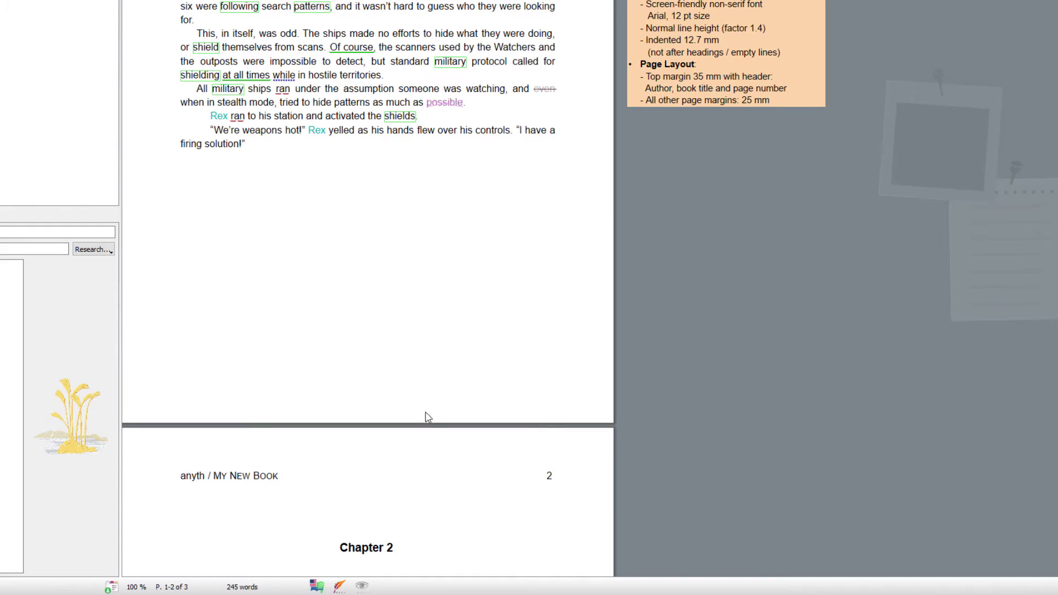
left_click(362, 586)
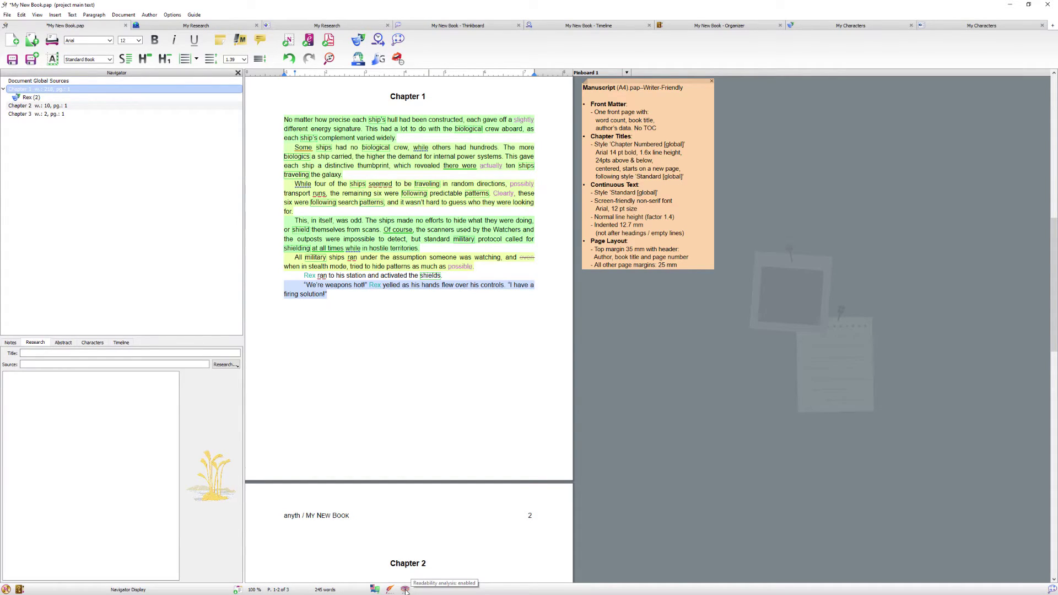
left_click(405, 590)
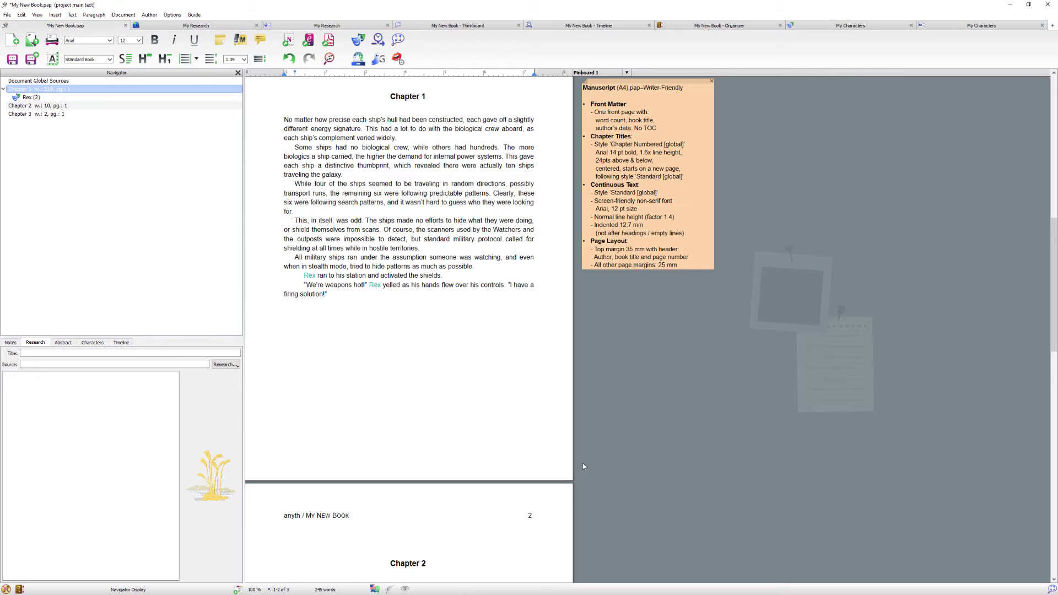
Show writing timestamps beside Chapter 1's paragraphs.
left_click(38, 14)
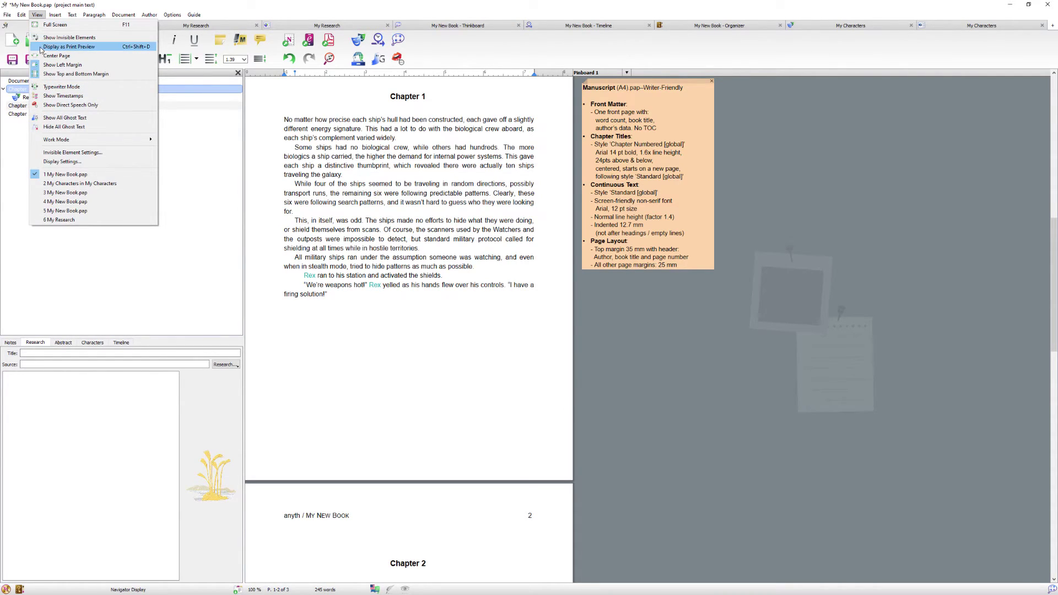
left_click(45, 97)
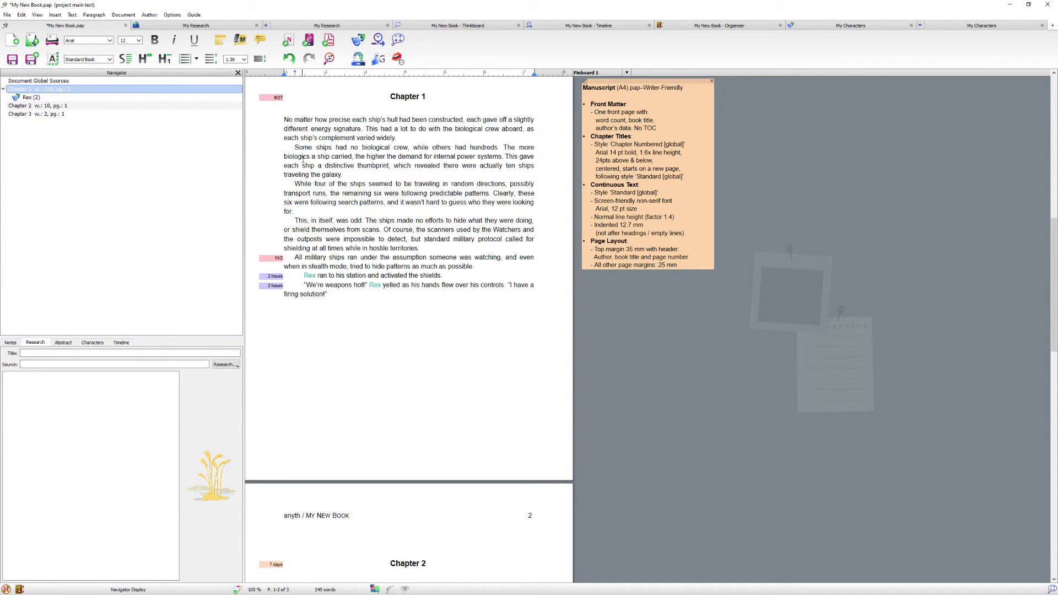
mouse_move(274, 97)
Turn on typewriter mode and place the cursor at the end of Chapter 1.
left_click(37, 14)
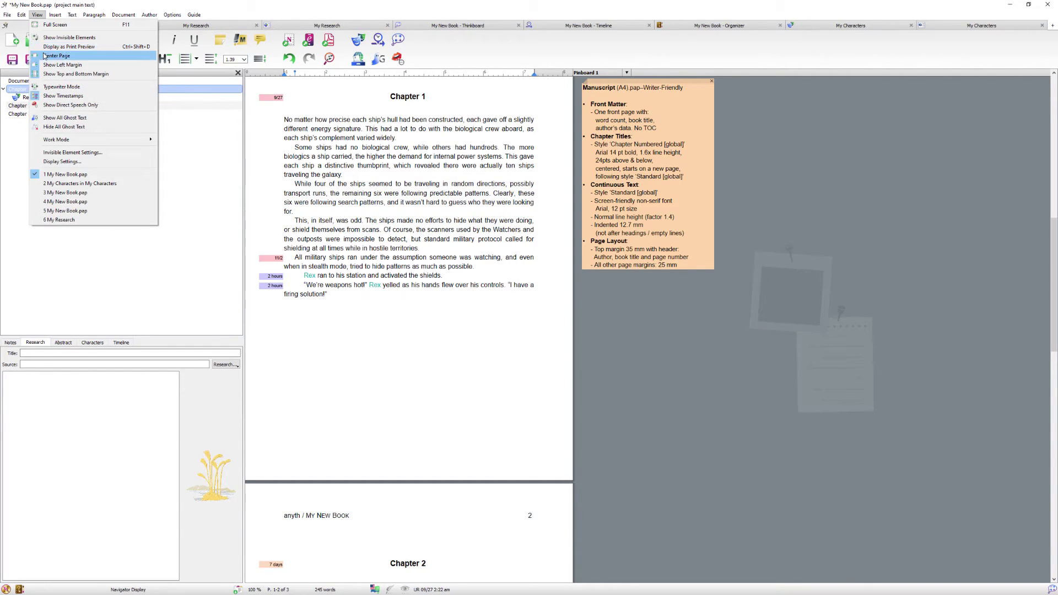
left_click(55, 86)
left_click(352, 298)
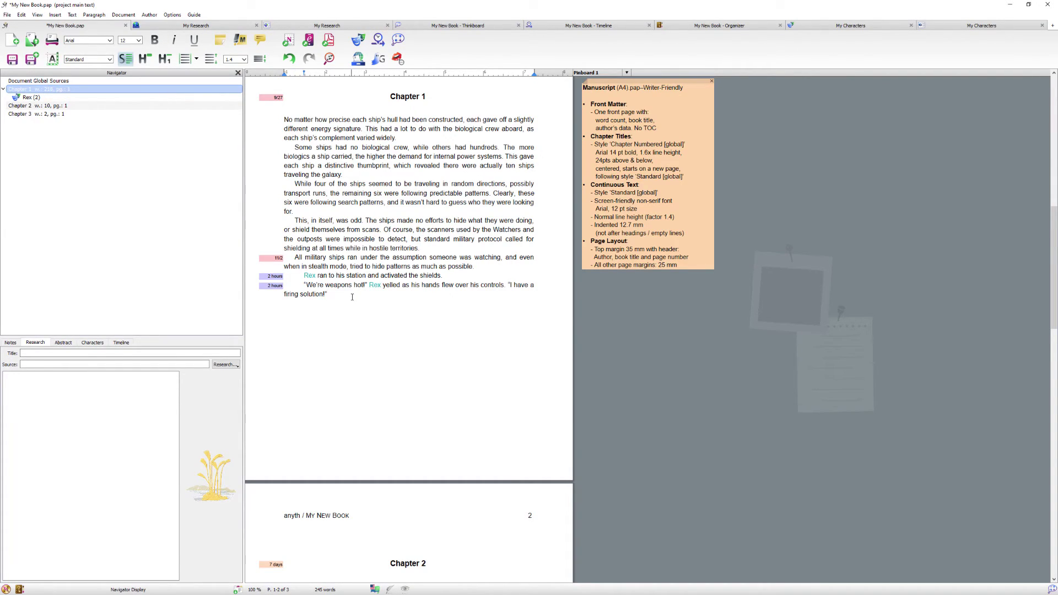